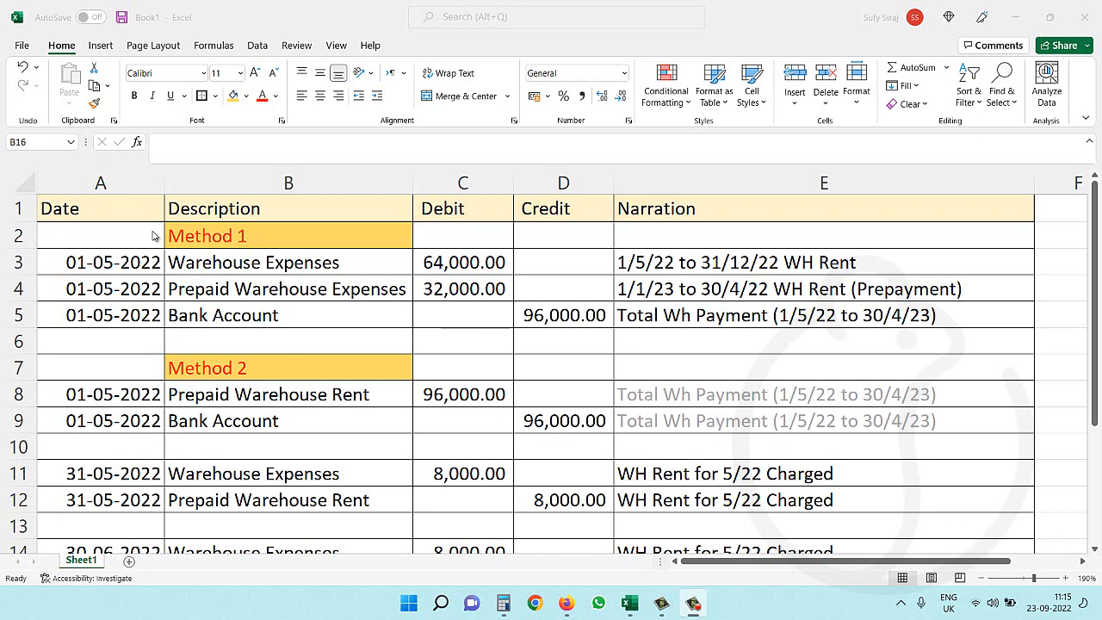
# Examine the Method 1 entries in rows 3 to 5, including their dates, accounts, debit formulas and bank credit
pyautogui.click(231, 265)
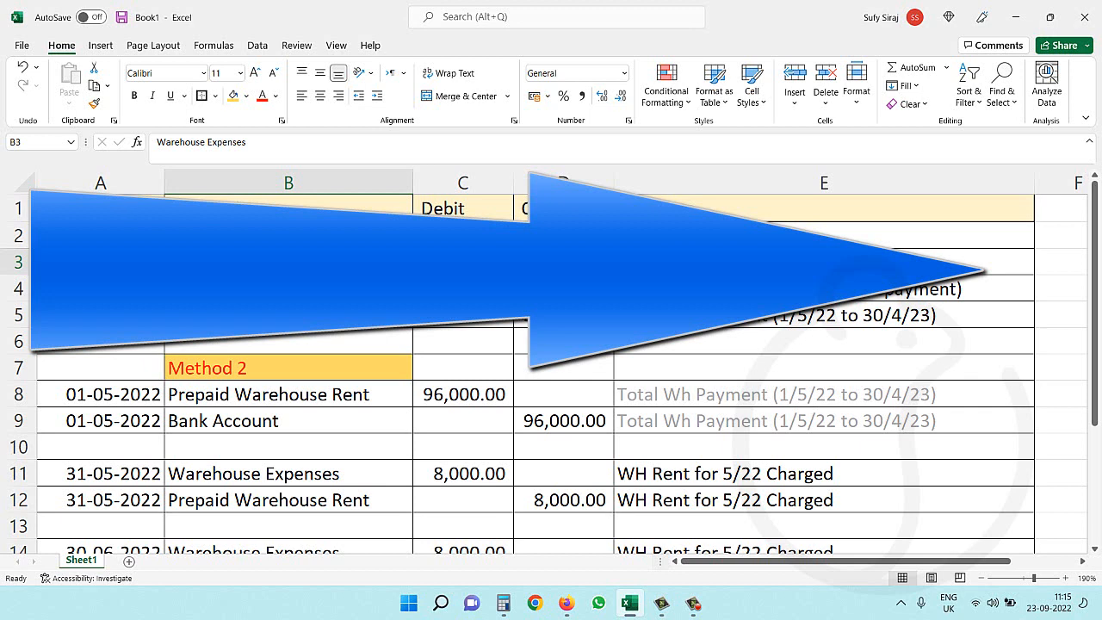
pyautogui.click(463, 262)
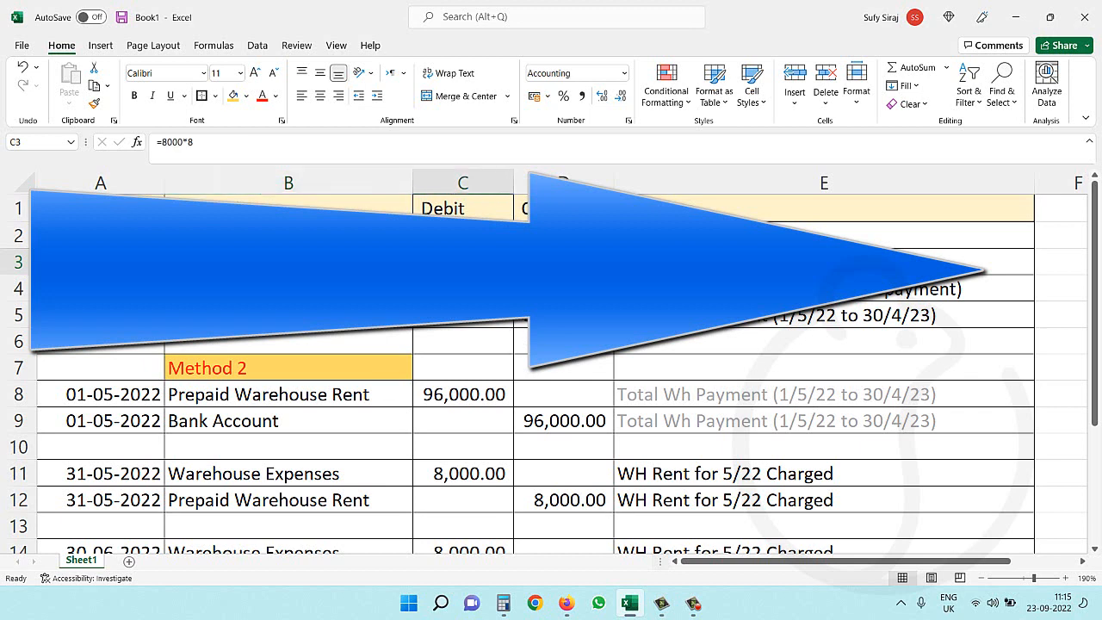
pyautogui.click(521, 318)
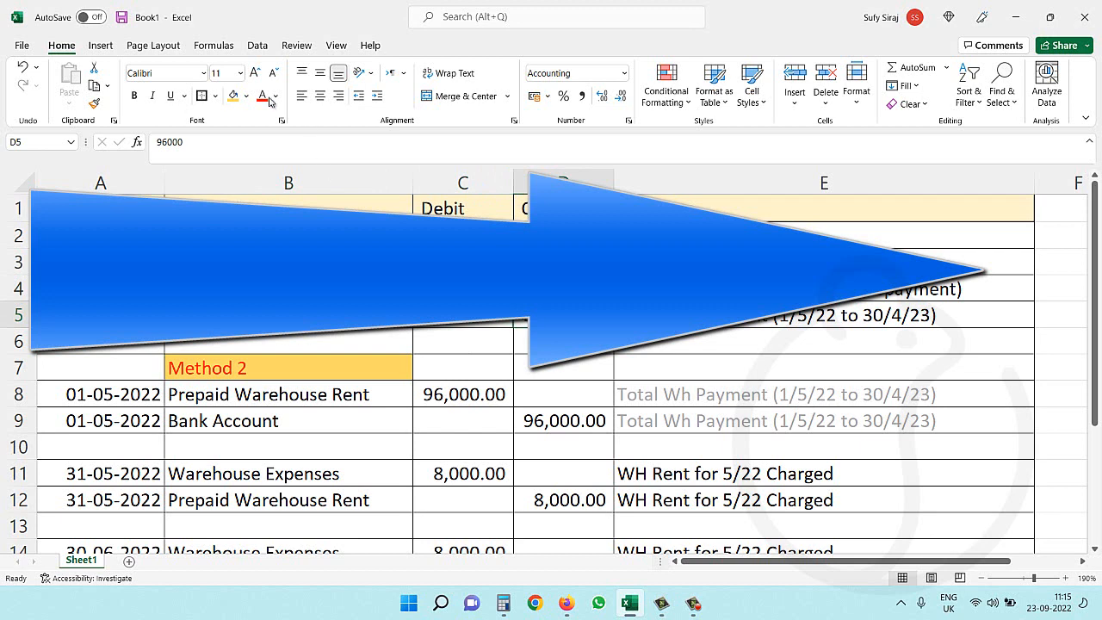
pyautogui.click(101, 262)
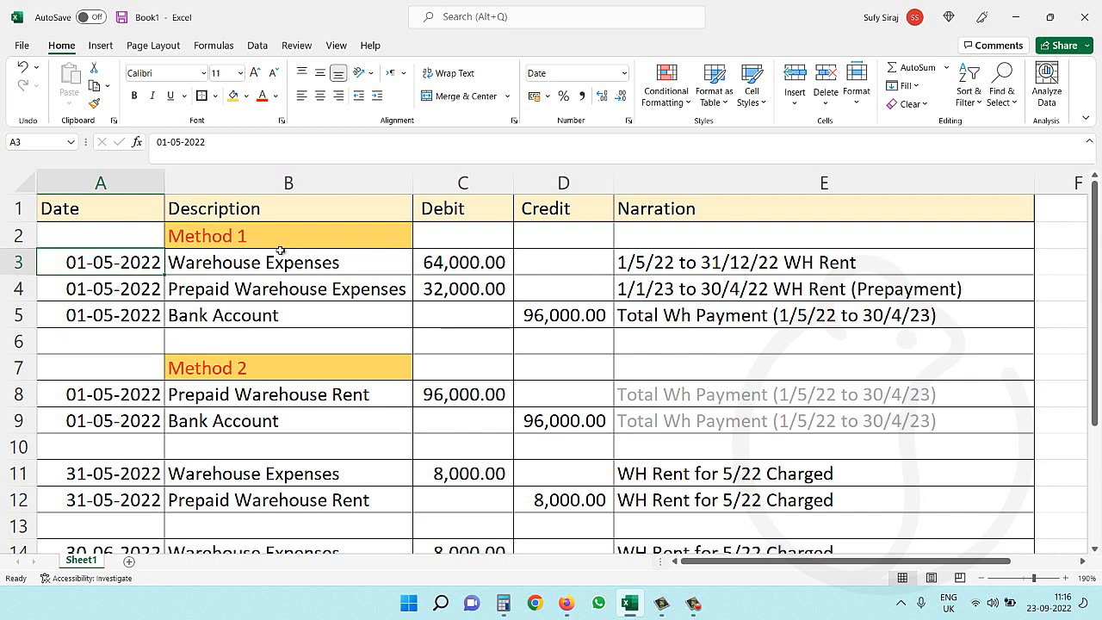
pyautogui.click(448, 263)
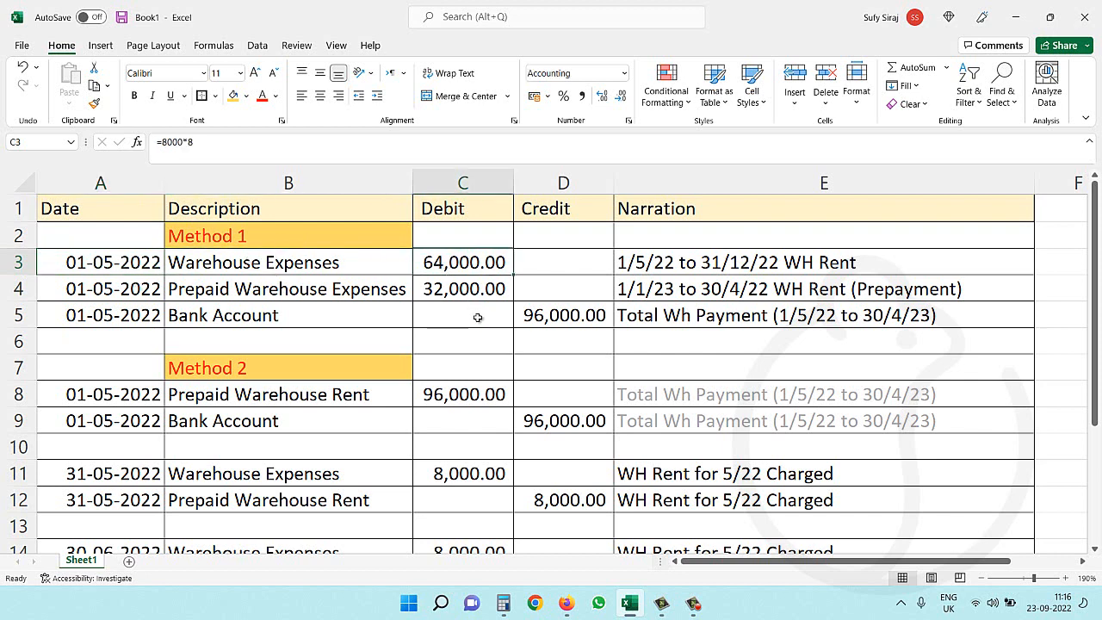
pyautogui.click(129, 286)
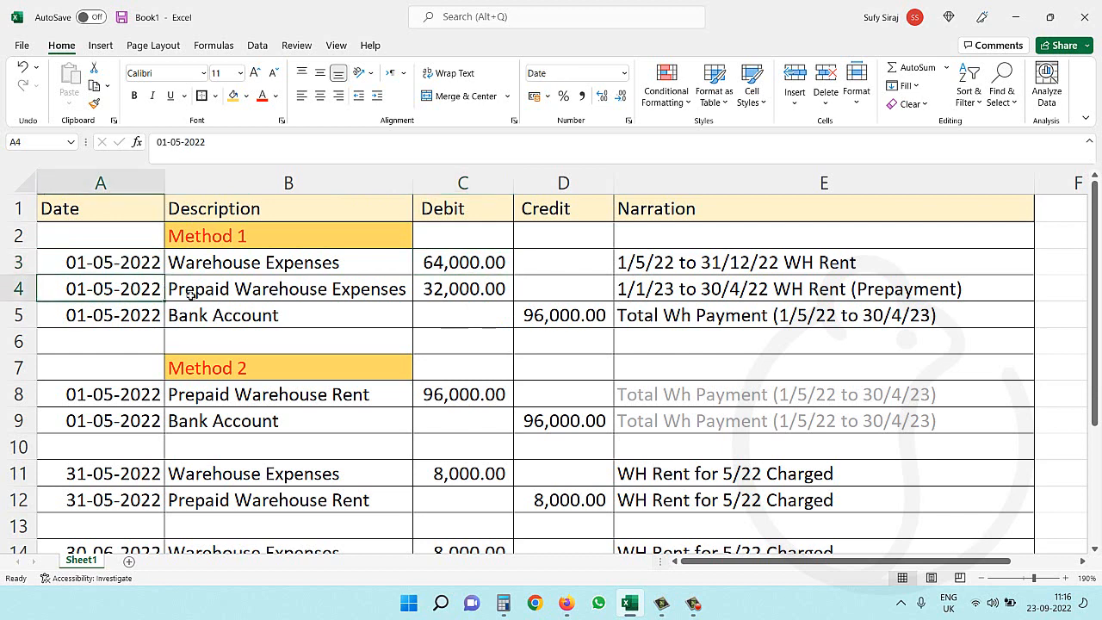
pyautogui.click(481, 286)
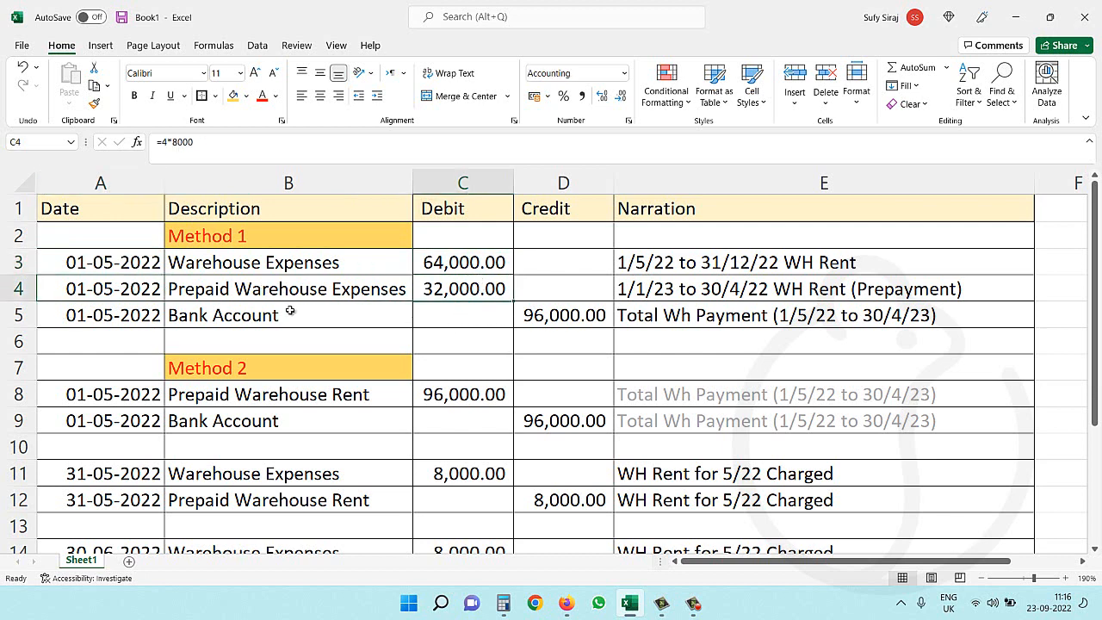
pyautogui.moveTo(147, 291); pyautogui.dragTo(450, 293)
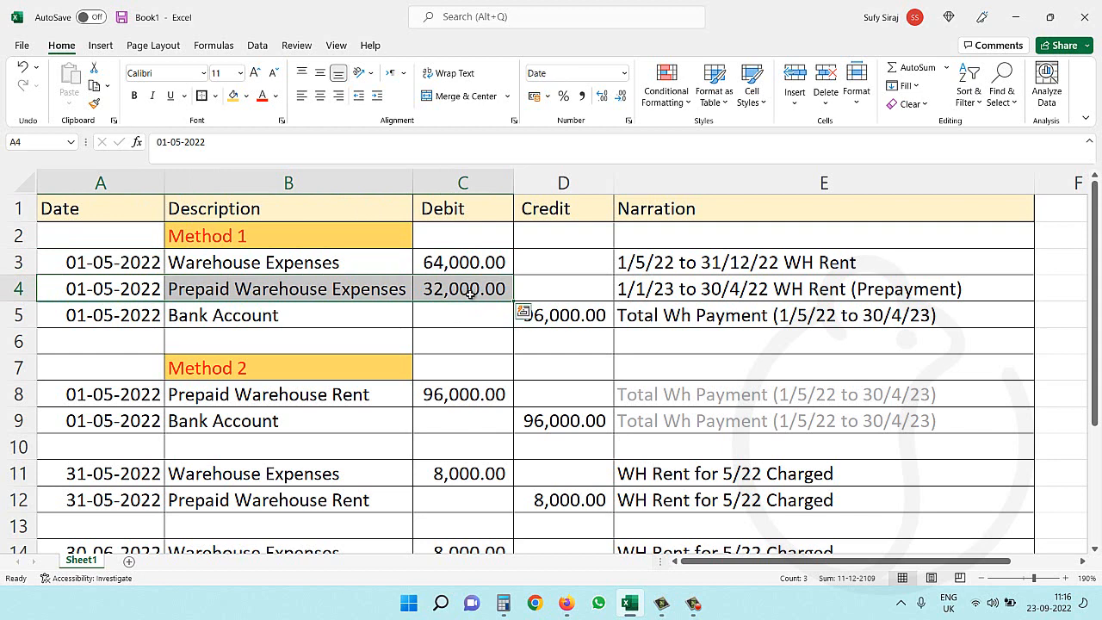
pyautogui.moveTo(115, 241); pyautogui.dragTo(681, 319)
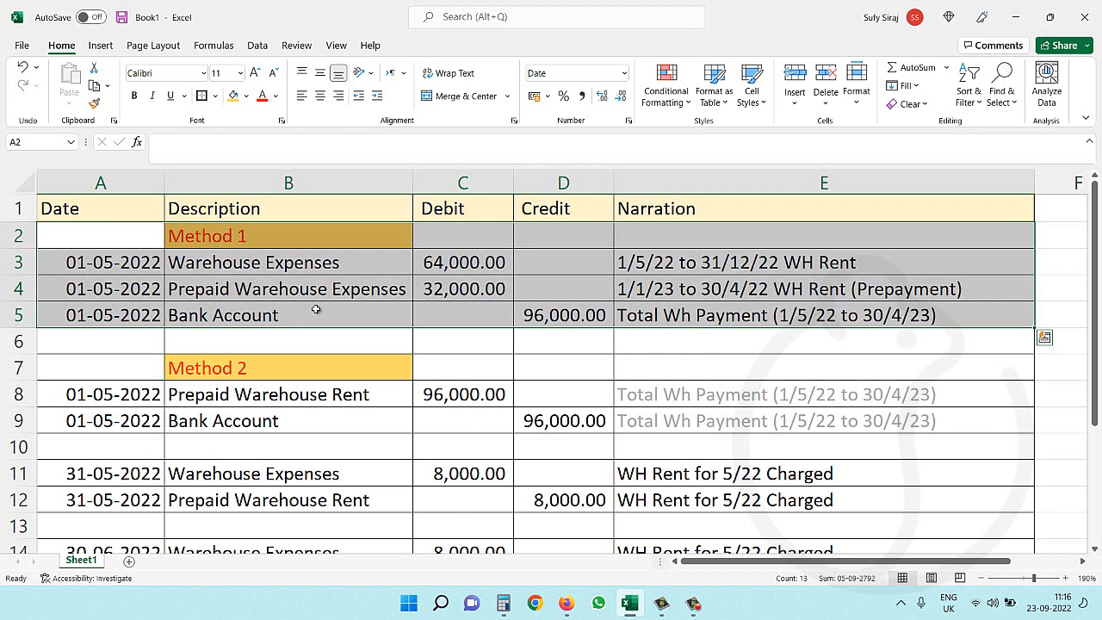
pyautogui.click(233, 273)
pyautogui.moveTo(108, 241); pyautogui.dragTo(754, 303)
pyautogui.click(334, 293)
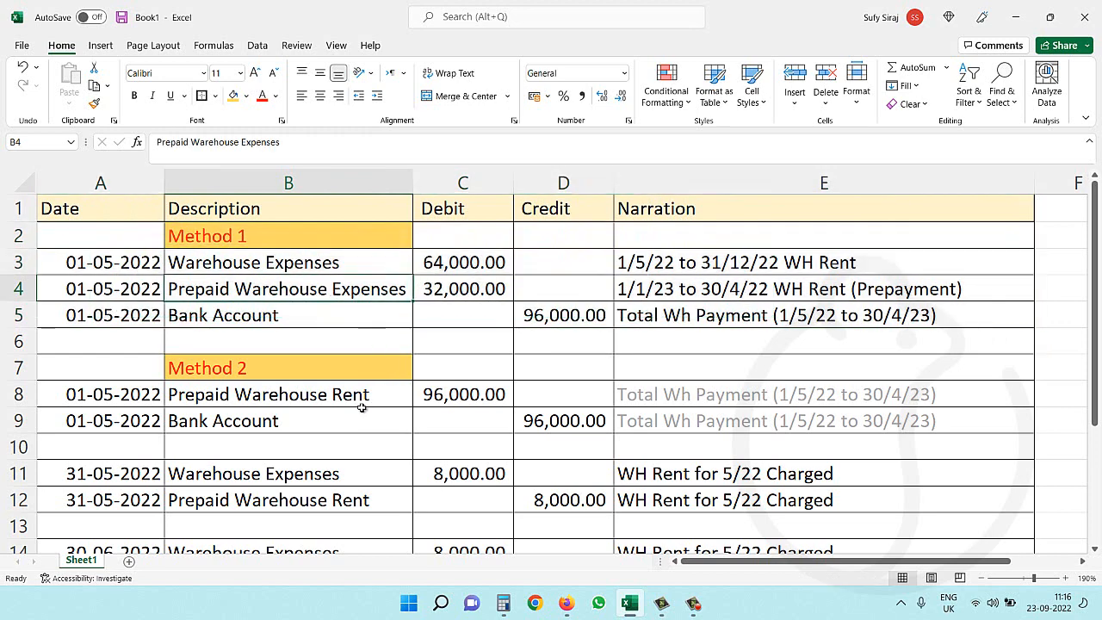
pyautogui.scroll(-1, 362, 407)
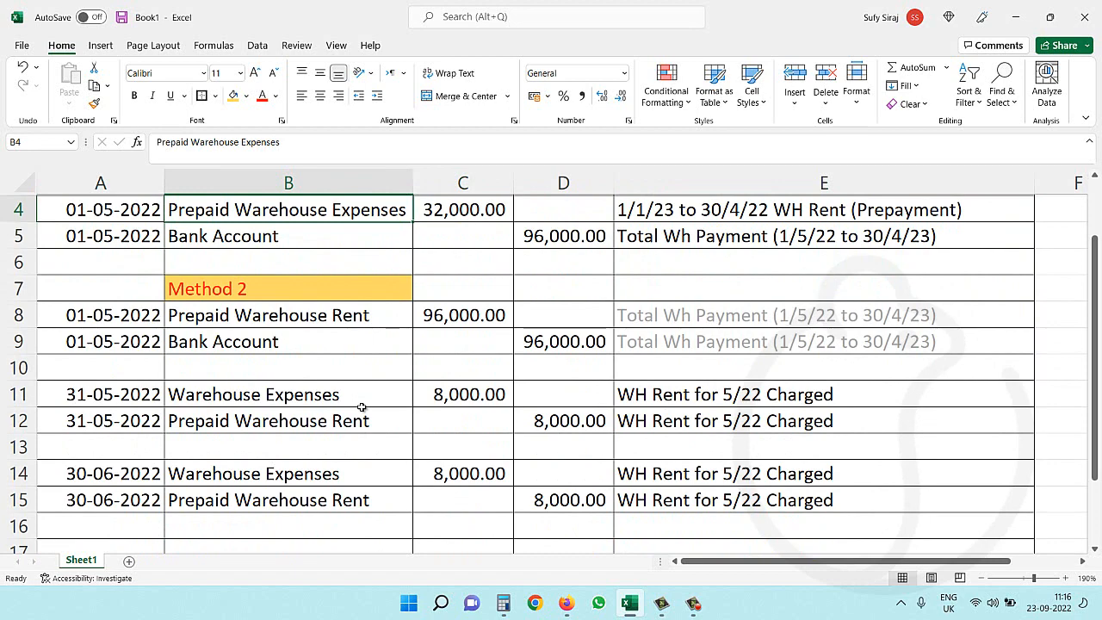
pyautogui.scroll(1, 573, 394)
pyautogui.click(442, 262)
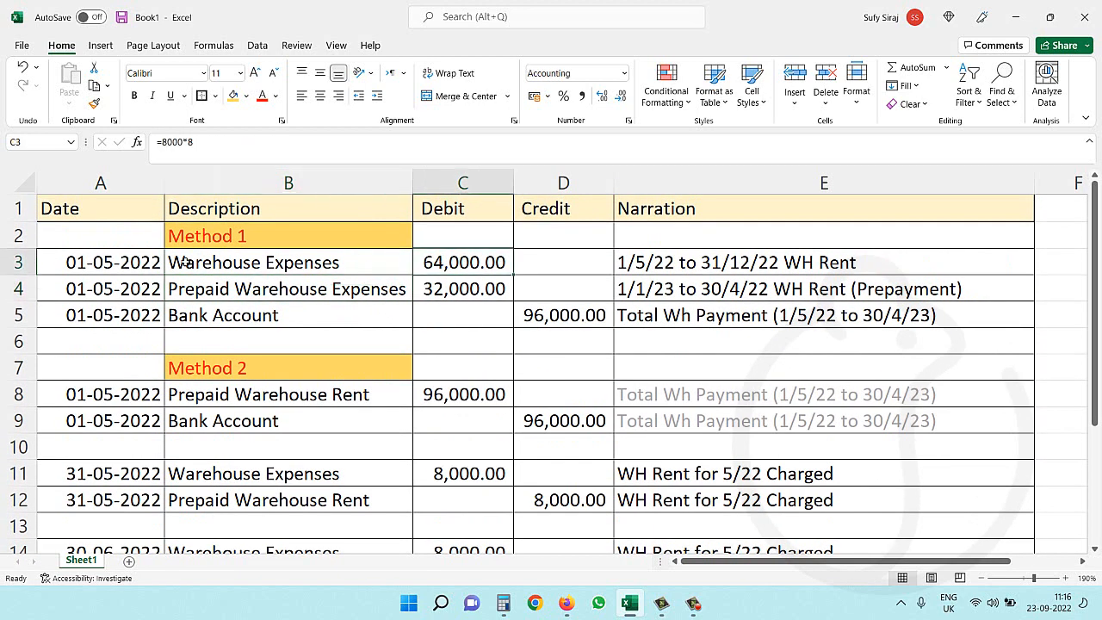
pyautogui.click(117, 262)
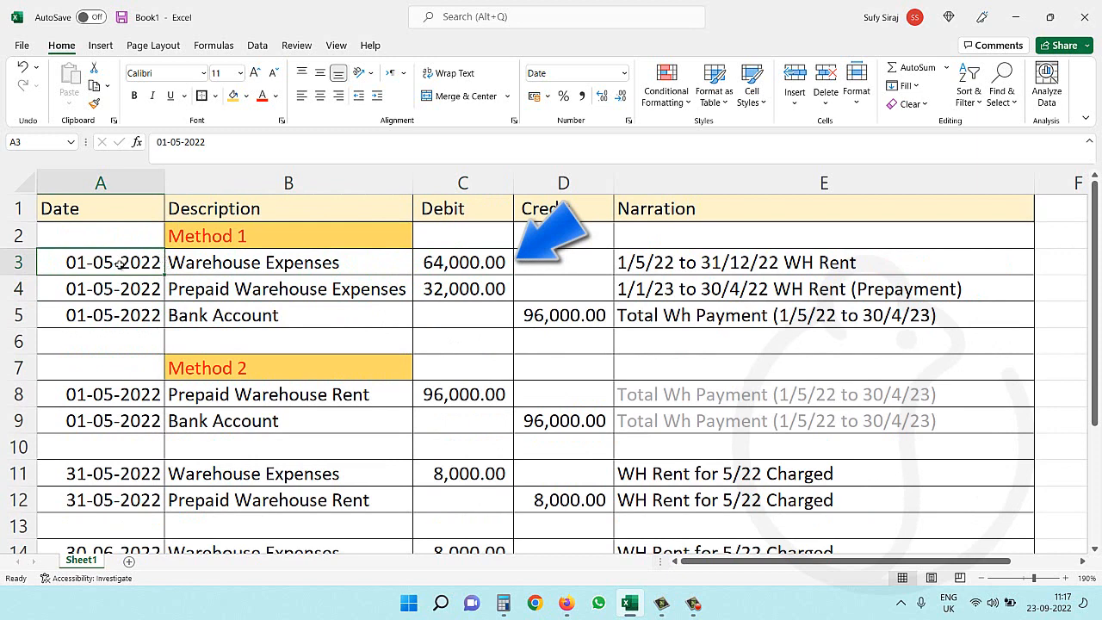
# Examine the Method 2 initial prepayment entry in rows 8 and 9, checking its dates, accounts, debit and credit amounts
pyautogui.click(457, 398)
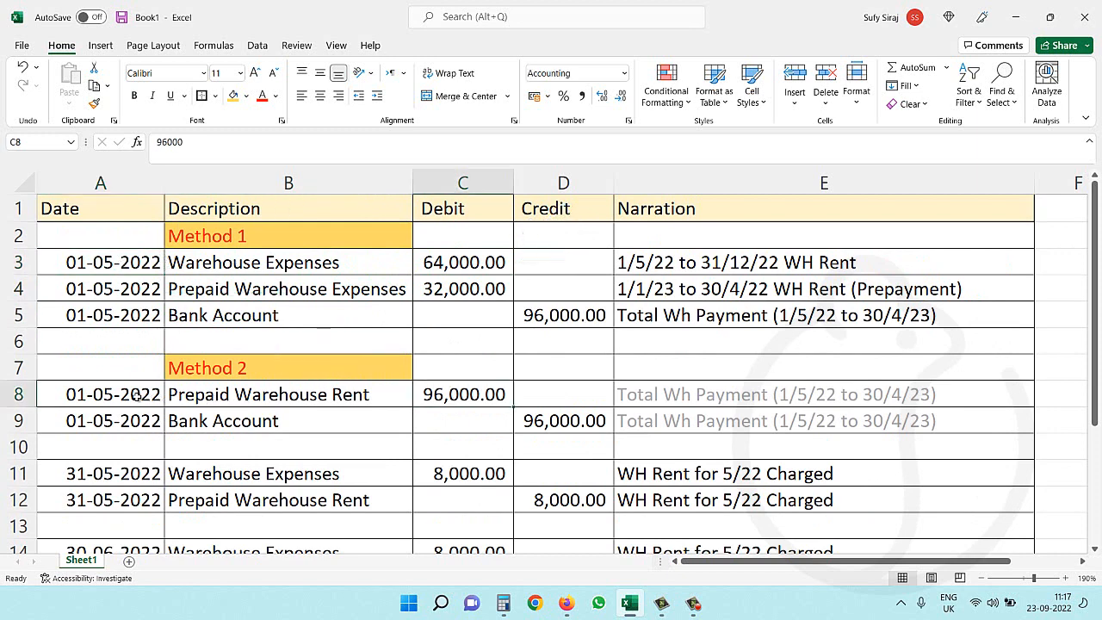
pyautogui.moveTo(143, 398); pyautogui.dragTo(448, 396)
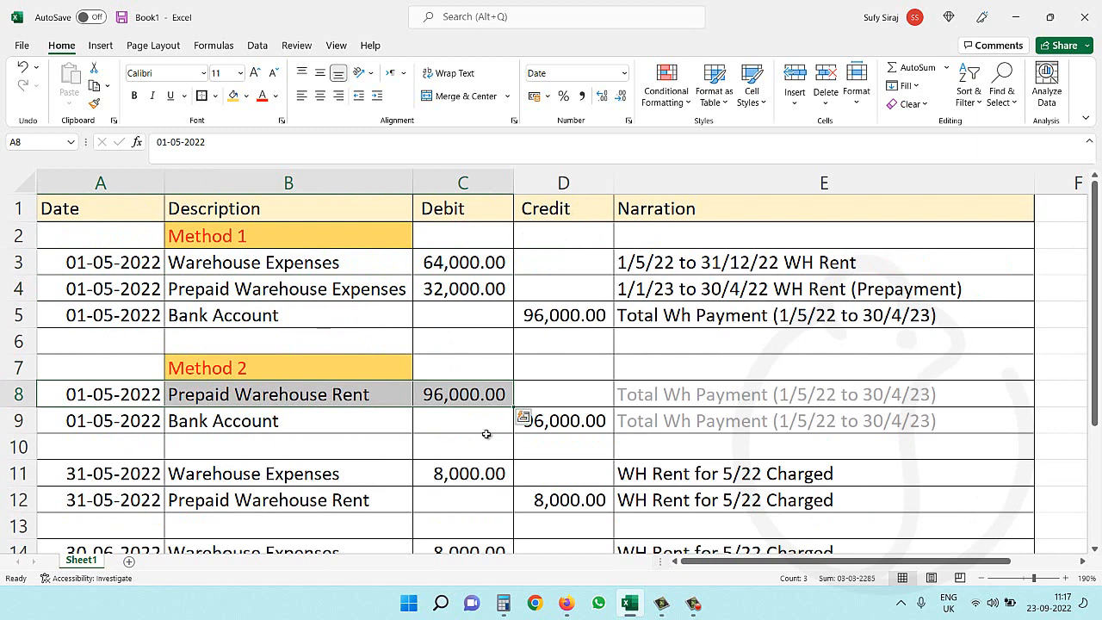
pyautogui.click(555, 419)
pyautogui.moveTo(108, 394); pyautogui.dragTo(463, 387)
pyautogui.moveTo(278, 263); pyautogui.dragTo(127, 281)
pyautogui.scroll(-1, 207, 381)
pyautogui.click(116, 325)
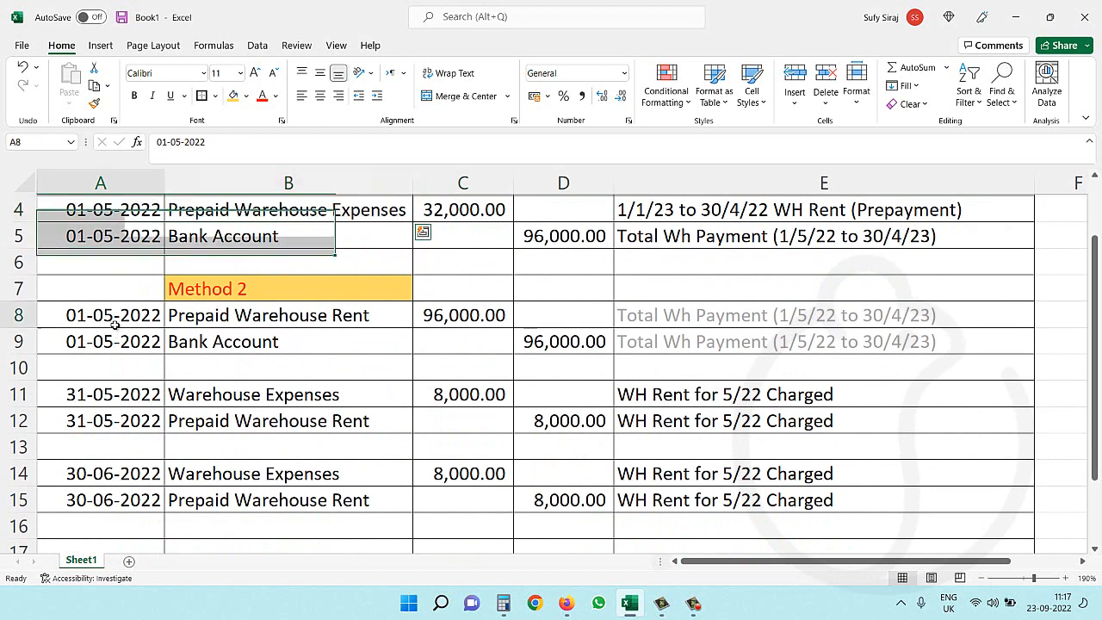
pyautogui.click(255, 325)
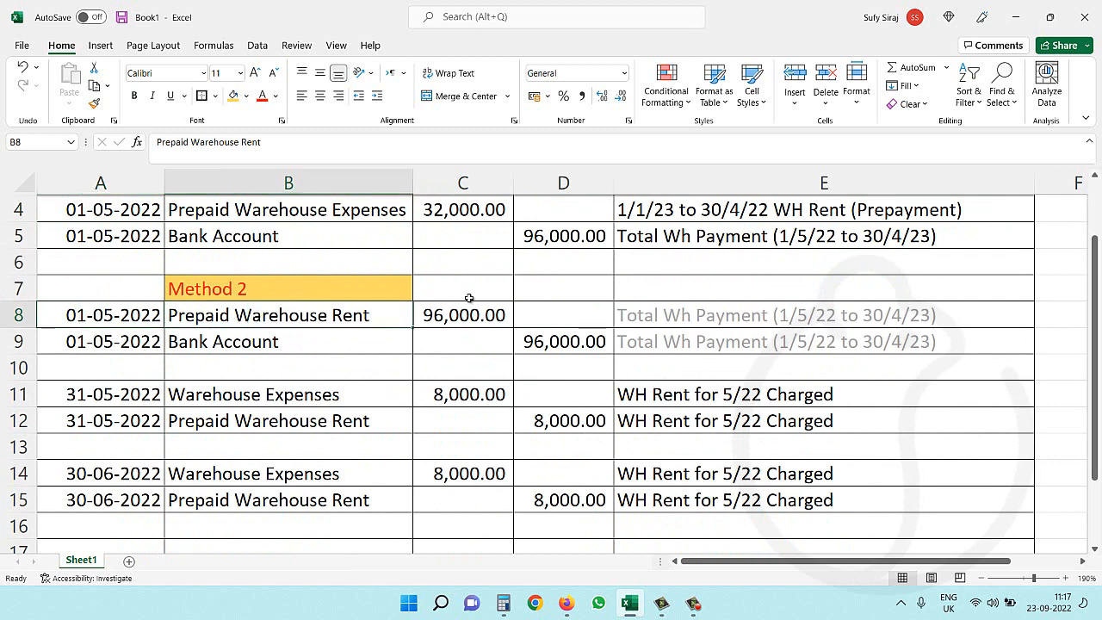
pyautogui.click(116, 316)
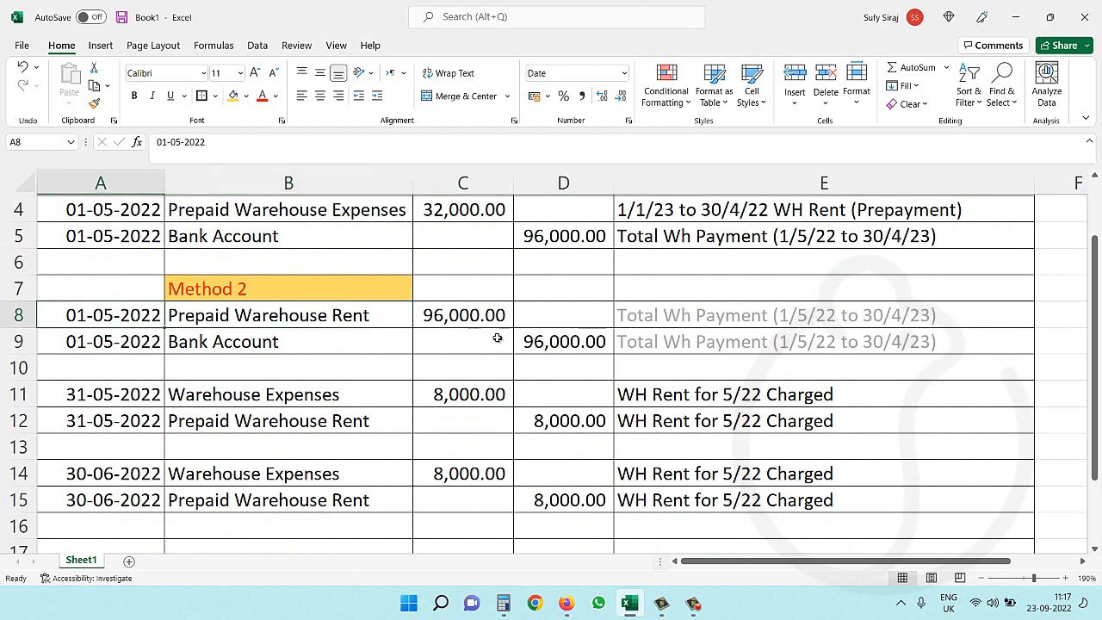
pyautogui.click(469, 320)
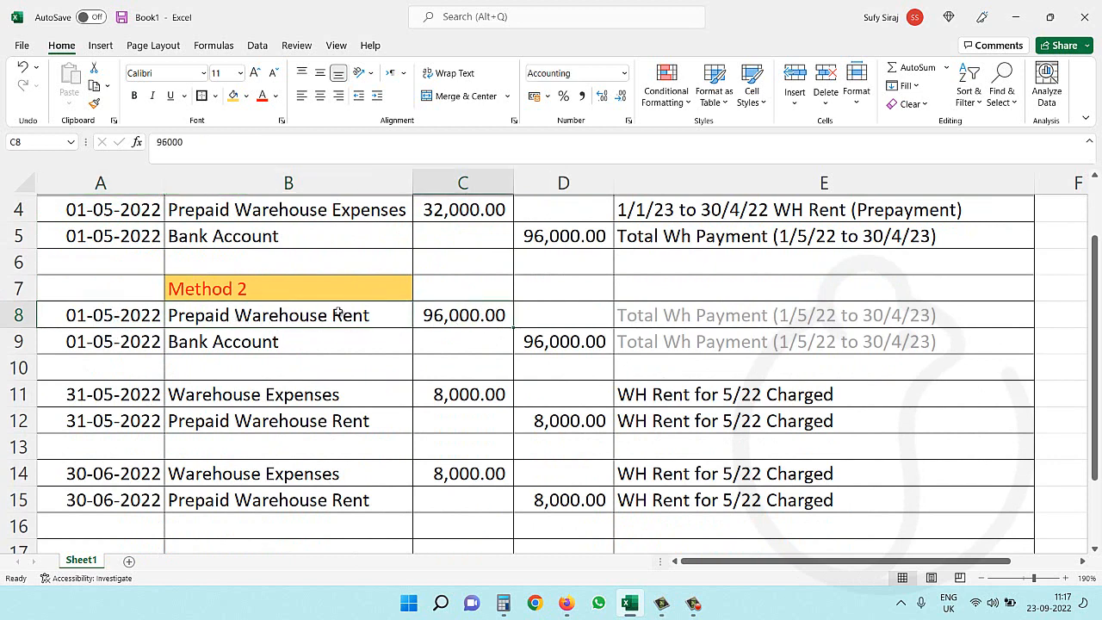
pyautogui.click(550, 350)
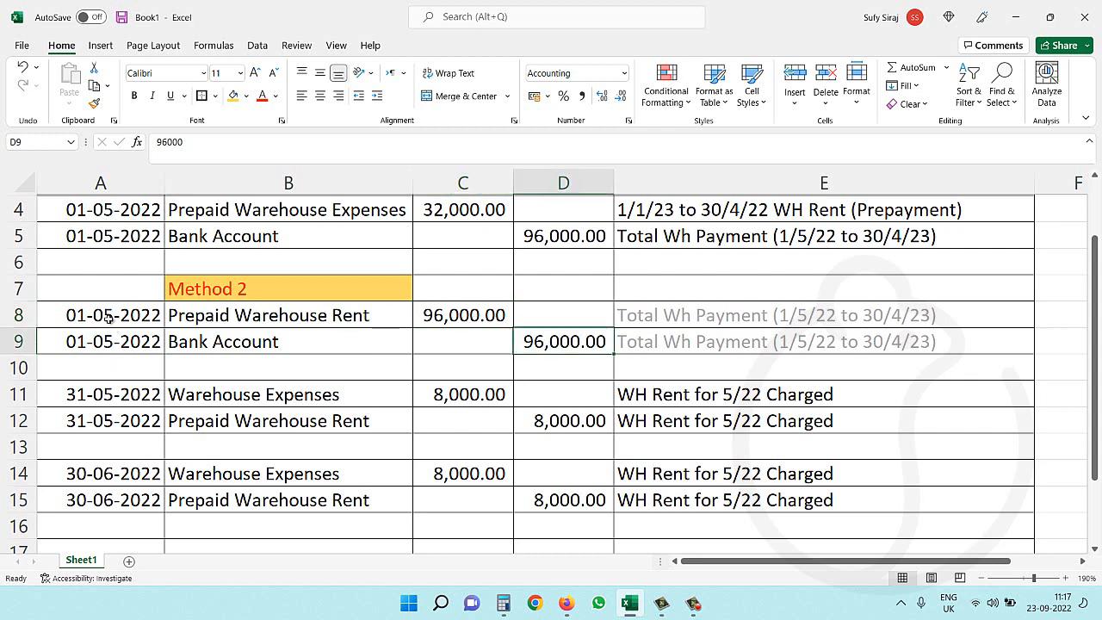
pyautogui.moveTo(110, 320); pyautogui.dragTo(110, 345)
# Examine the Method 2 monthly rent charges for May and June in rows 11 to 15, including accounts and amounts
pyautogui.moveTo(105, 392); pyautogui.dragTo(105, 420)
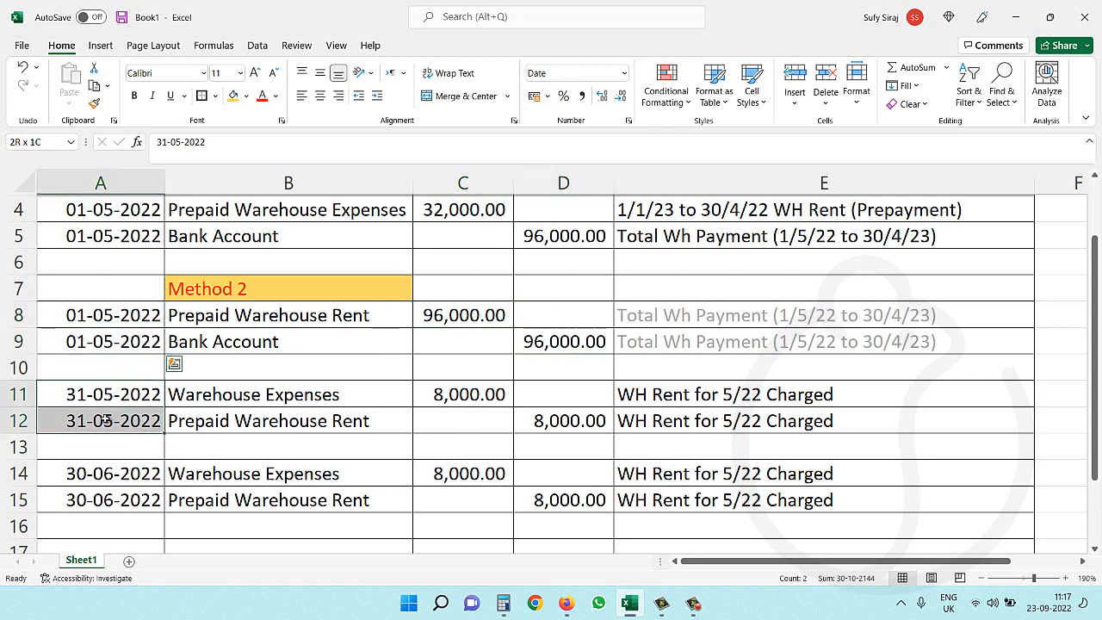
pyautogui.moveTo(196, 392); pyautogui.dragTo(199, 413)
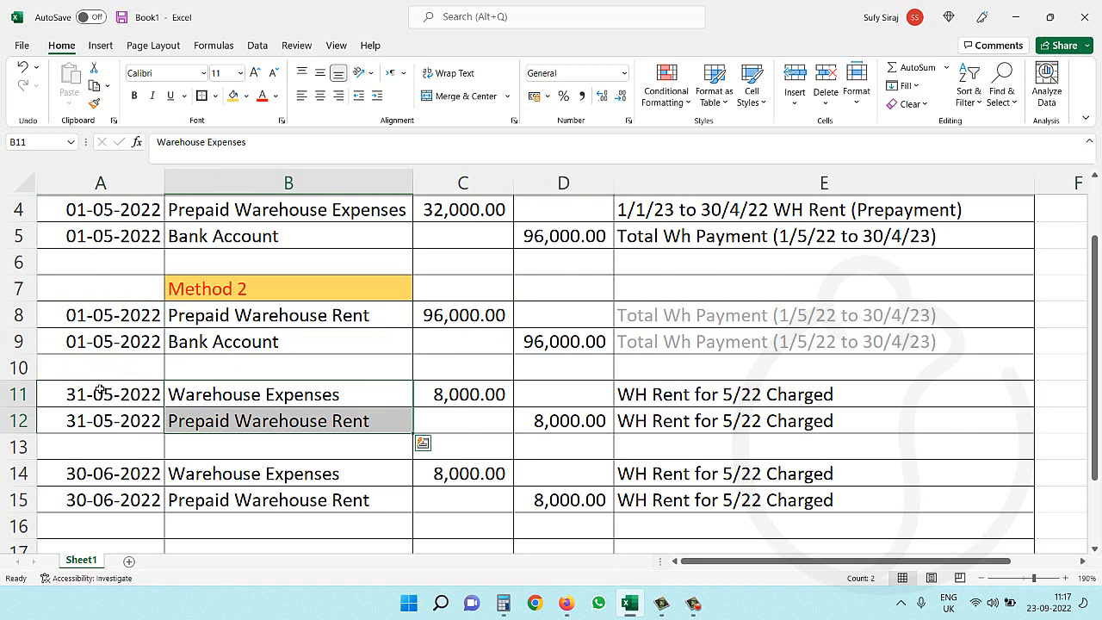
pyautogui.click(212, 397)
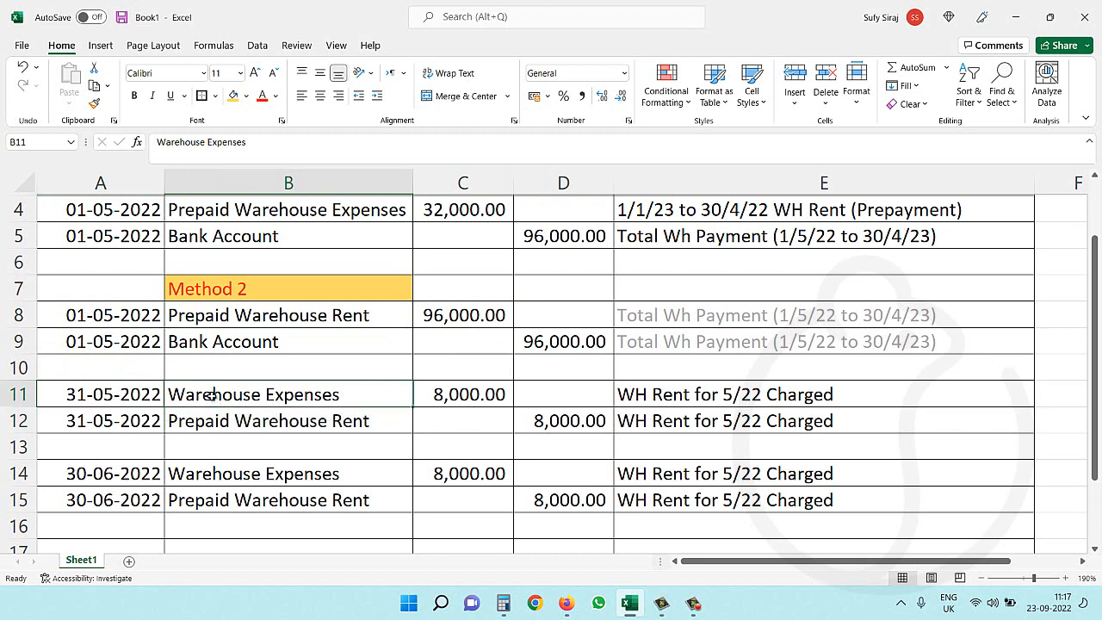
pyautogui.click(466, 393)
pyautogui.click(209, 422)
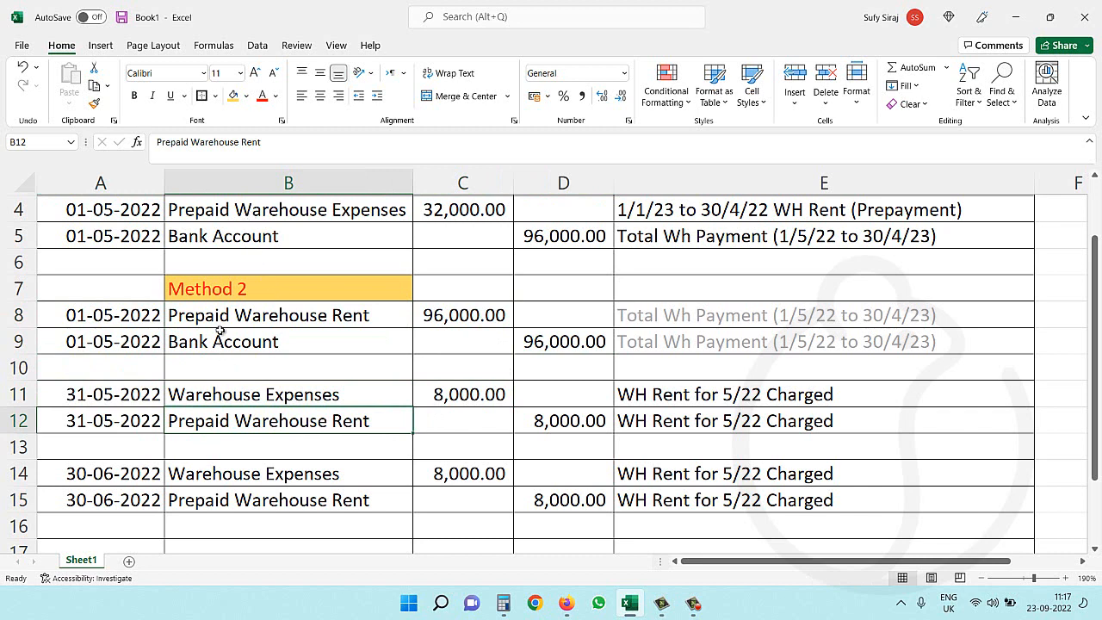
pyautogui.moveTo(221, 324); pyautogui.dragTo(460, 331)
pyautogui.click(464, 396)
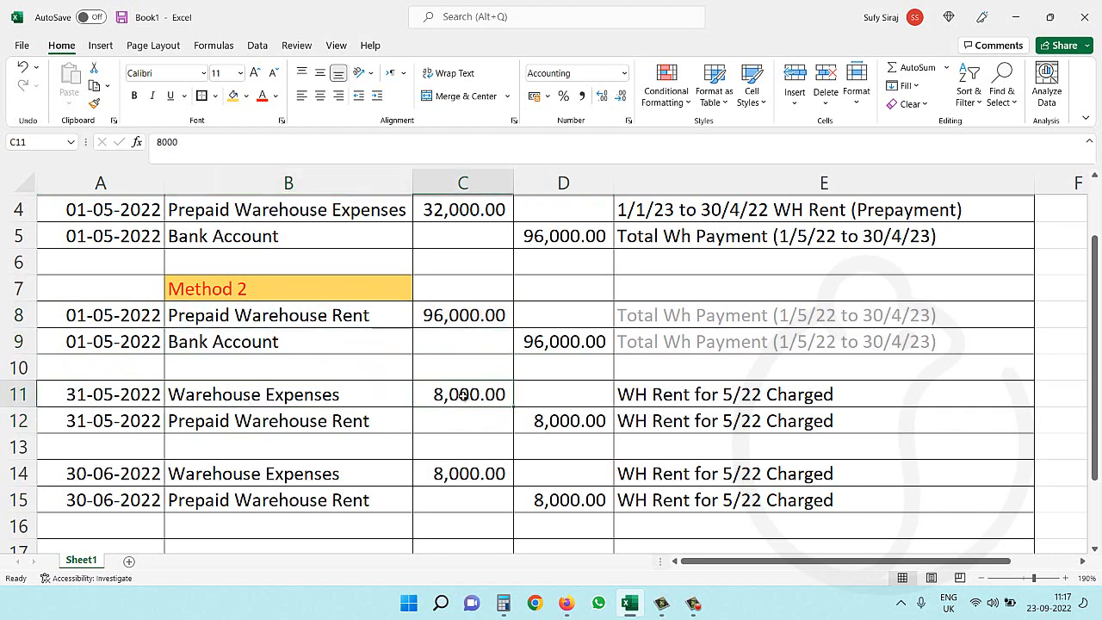
pyautogui.click(264, 395)
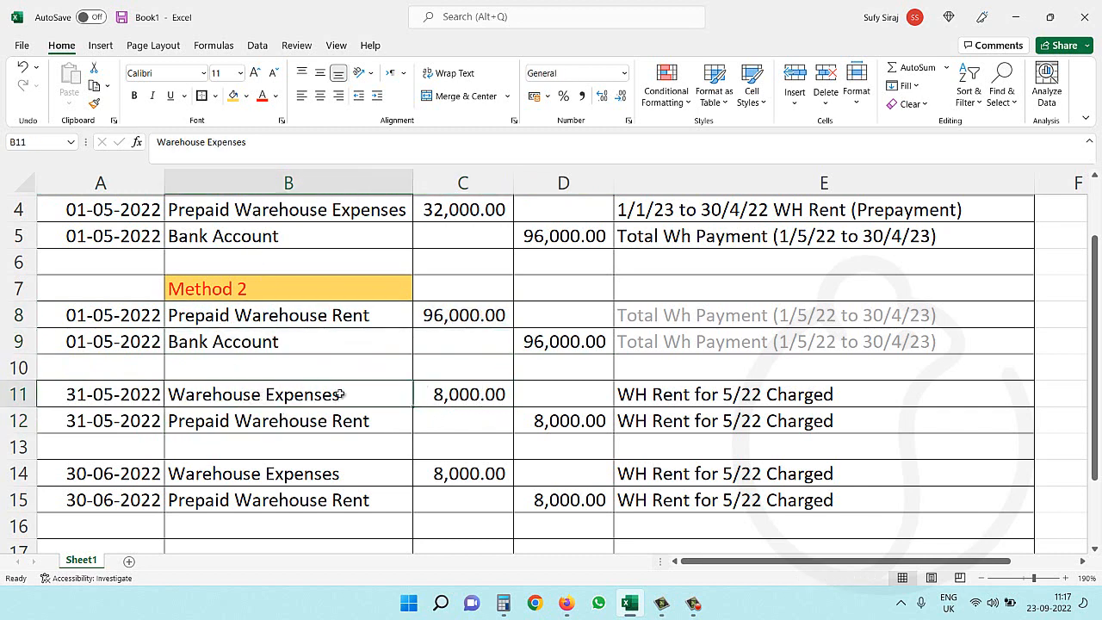
pyautogui.moveTo(98, 474); pyautogui.dragTo(115, 495)
pyautogui.click(232, 472)
pyautogui.click(482, 476)
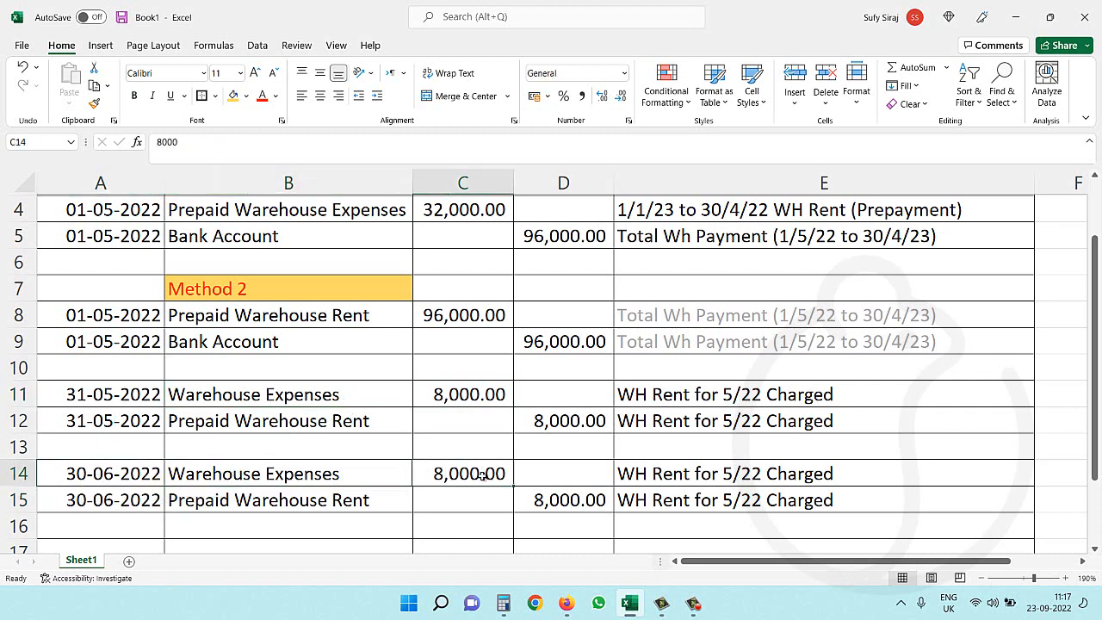
pyautogui.click(556, 510)
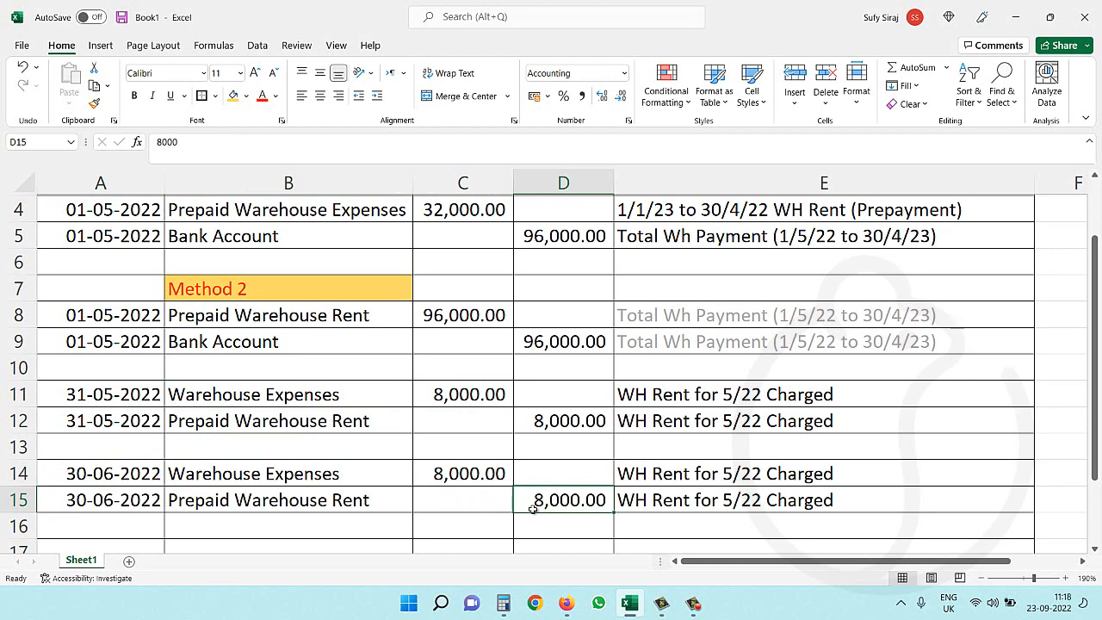
# Compare the Method 1 debit amounts with the full set of Method 2 prepayment and monthly charge entries
pyautogui.scroll(1, 474, 293)
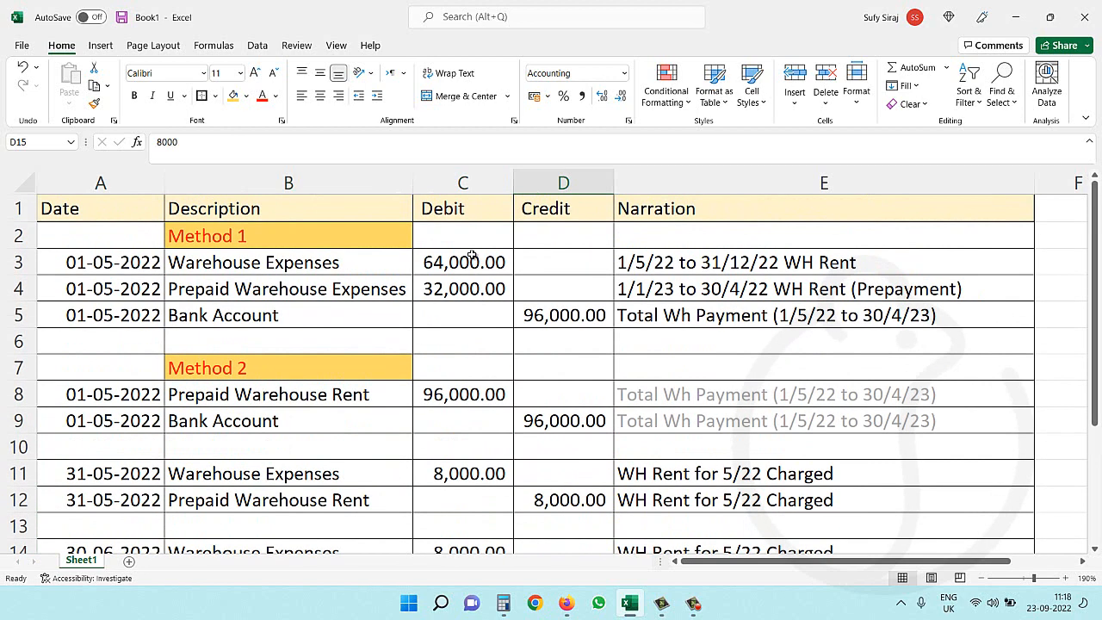
pyautogui.click(472, 258)
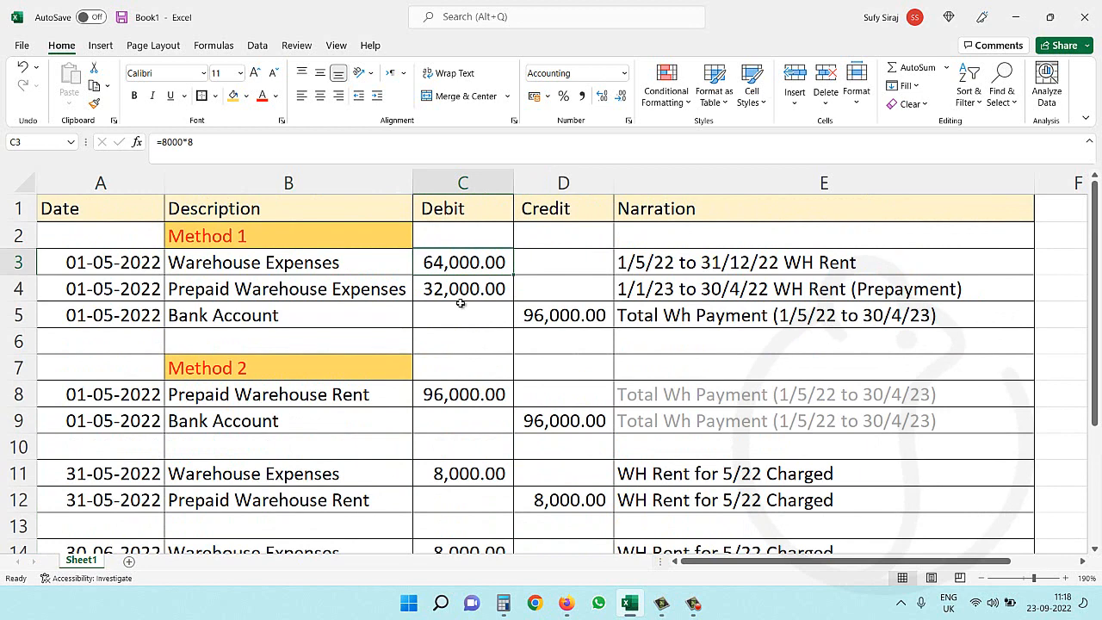
pyautogui.click(461, 296)
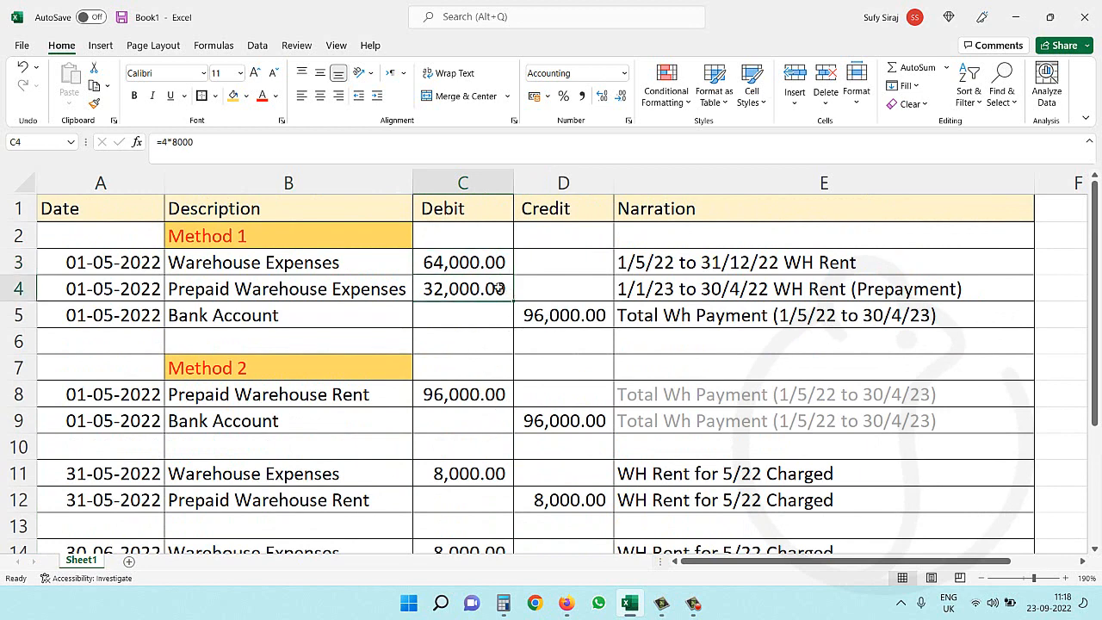
pyautogui.scroll(-2, 487, 290)
pyautogui.scroll(2, 488, 290)
pyautogui.moveTo(120, 398); pyautogui.dragTo(174, 518)
pyautogui.scroll(-1, 151, 492)
pyautogui.moveTo(130, 317); pyautogui.dragTo(536, 325)
pyautogui.moveTo(139, 396); pyautogui.dragTo(775, 426)
pyautogui.moveTo(111, 480); pyautogui.dragTo(622, 520)
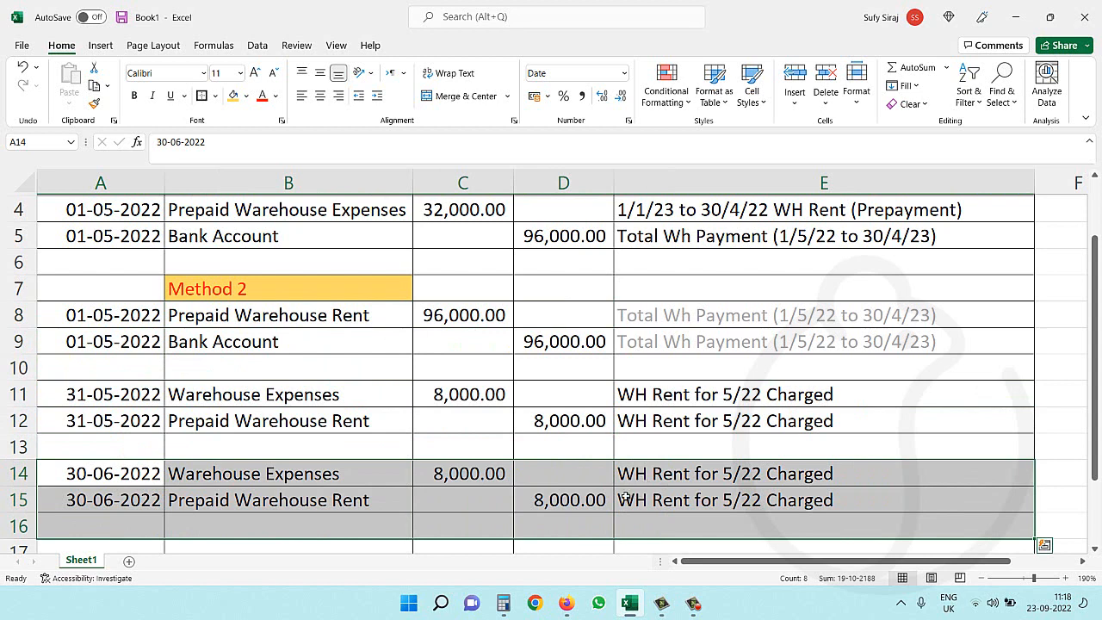
pyautogui.hotkey('ctrl', 'c')
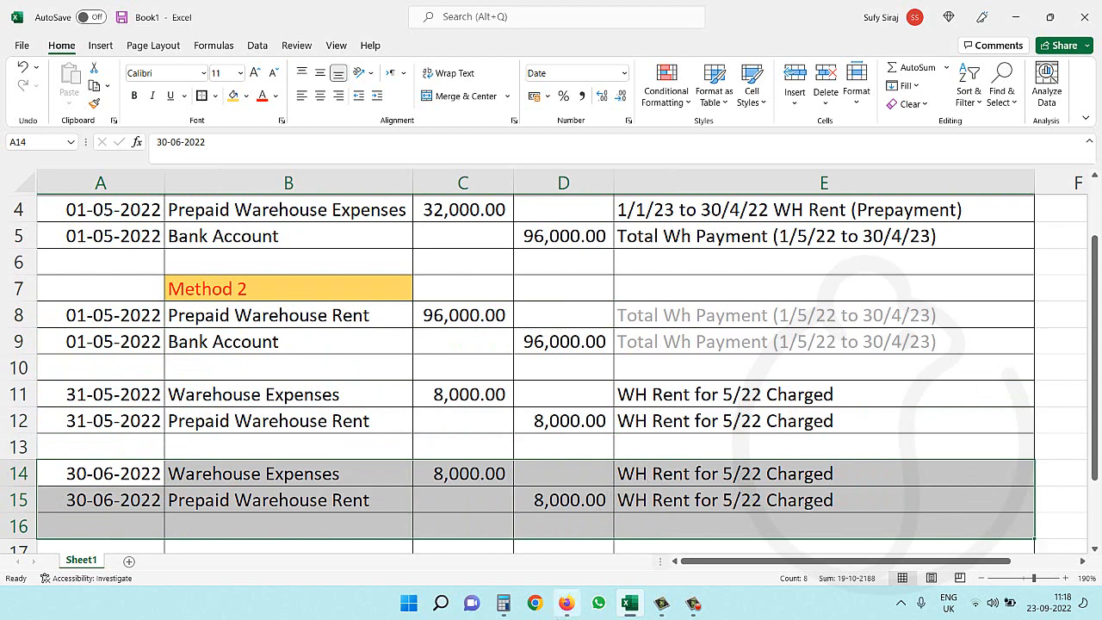
# Switch to Odoo Accounting in the browser and start a new journal entry
pyautogui.click(566, 603)
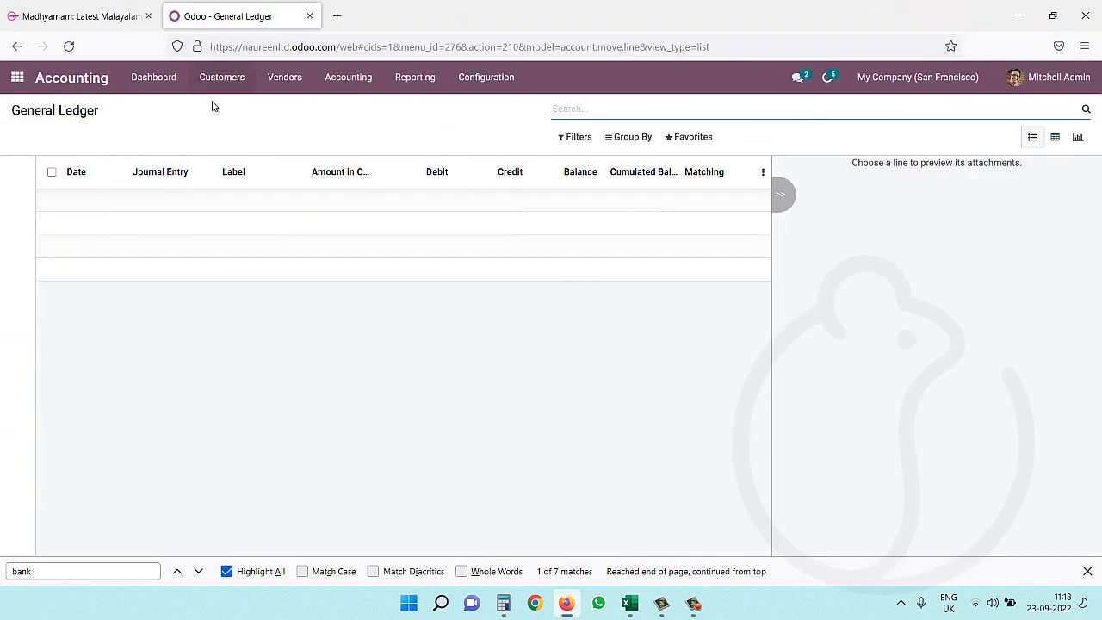
pyautogui.click(347, 76)
pyautogui.click(369, 134)
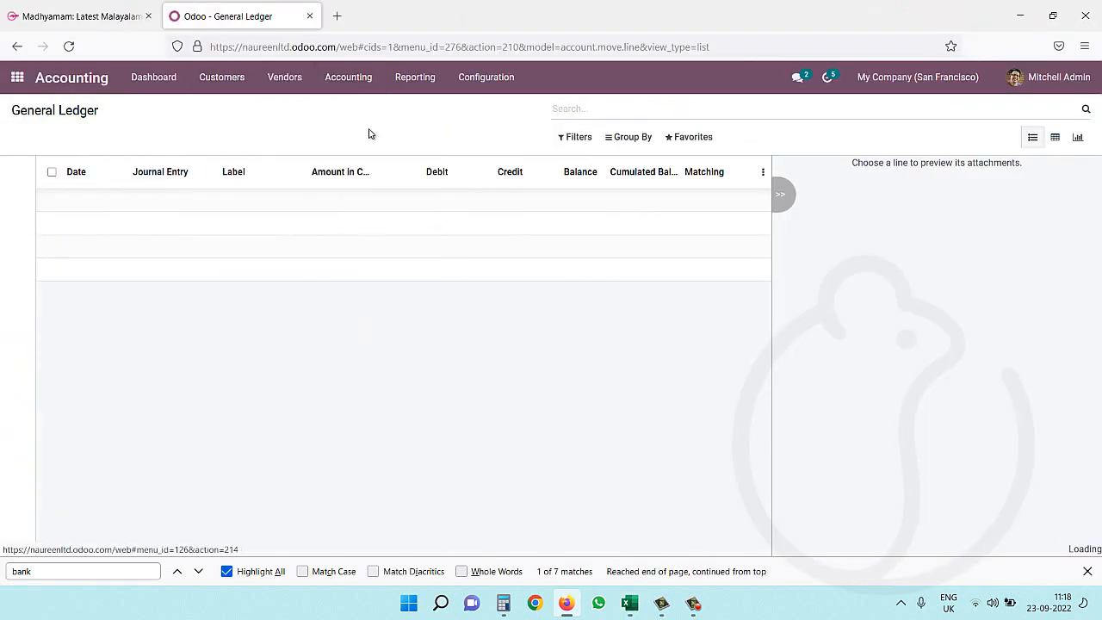
pyautogui.click(36, 137)
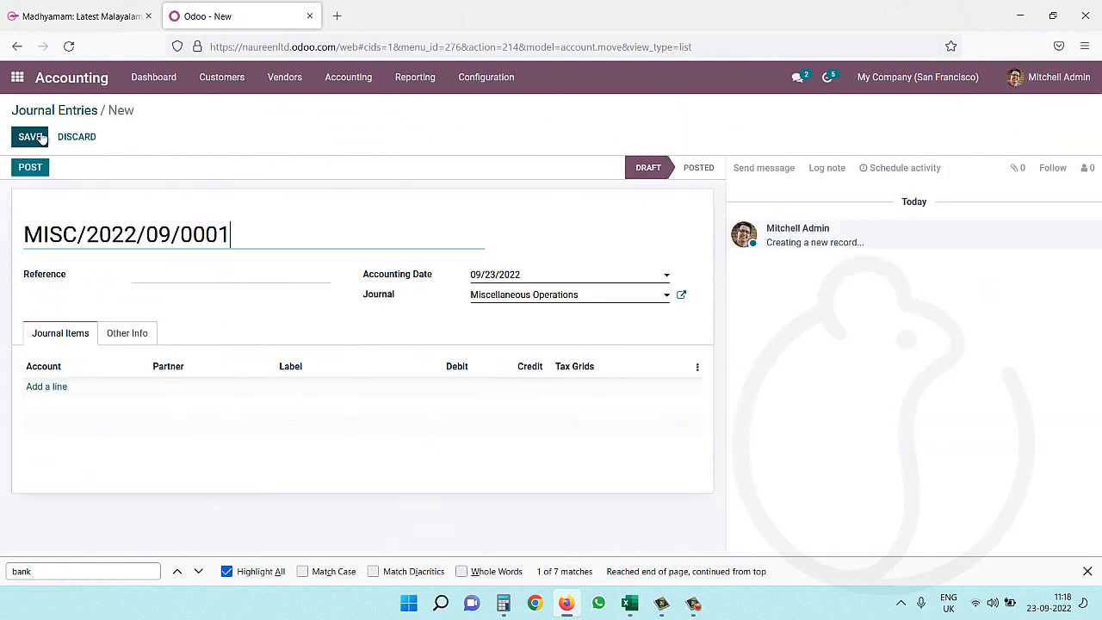
# Copy the Method 2 description "Total Wh Payment (1/5/22 to 30/4/23)" from worksheet cell E8 into the journal entry's Reference
pyautogui.click(180, 275)
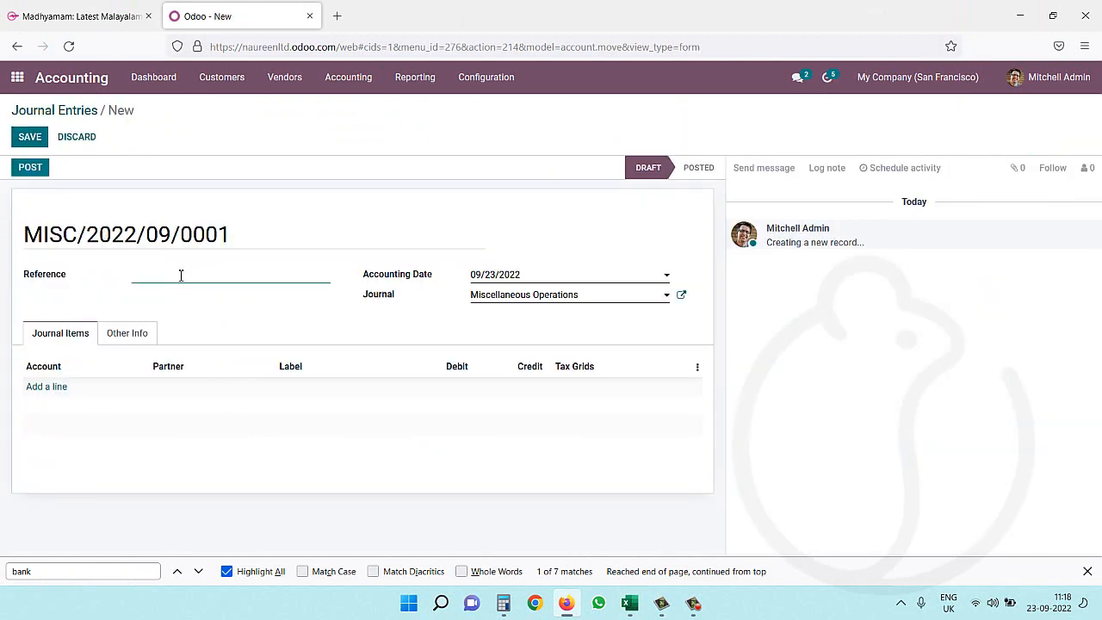
pyautogui.hotkey('alt', 'Tab')
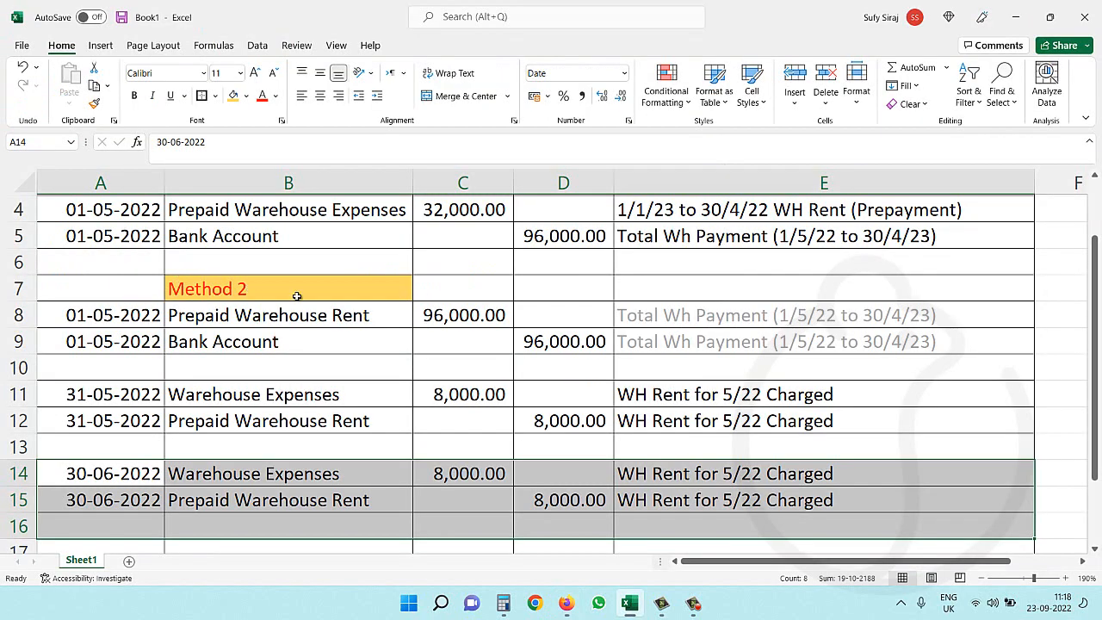
pyautogui.click(685, 313)
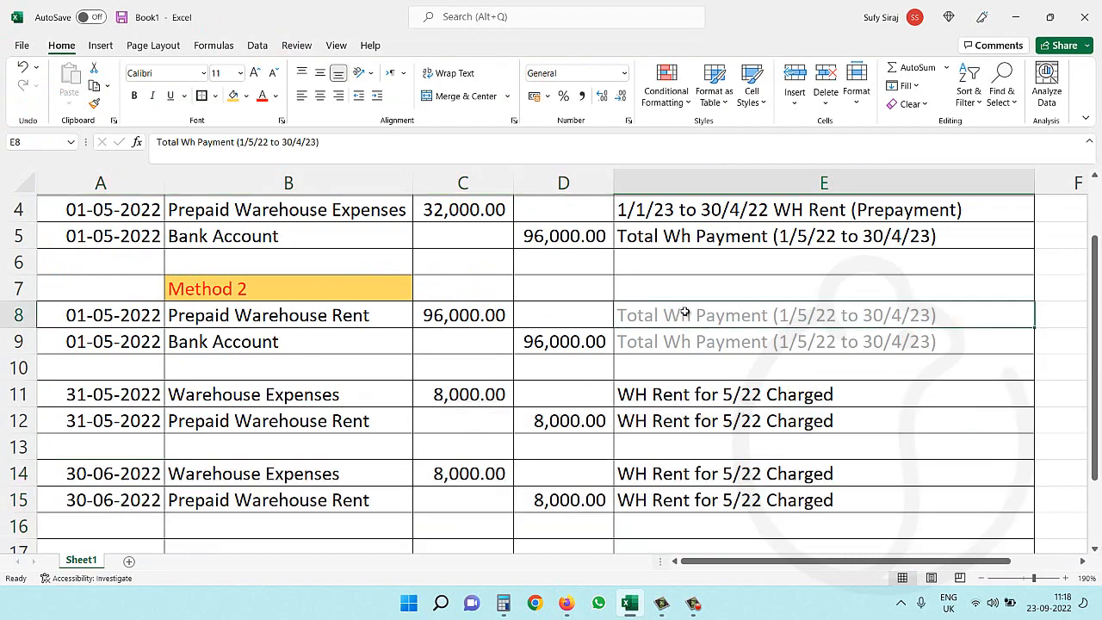
pyautogui.rightClick(684, 316)
pyautogui.click(726, 200)
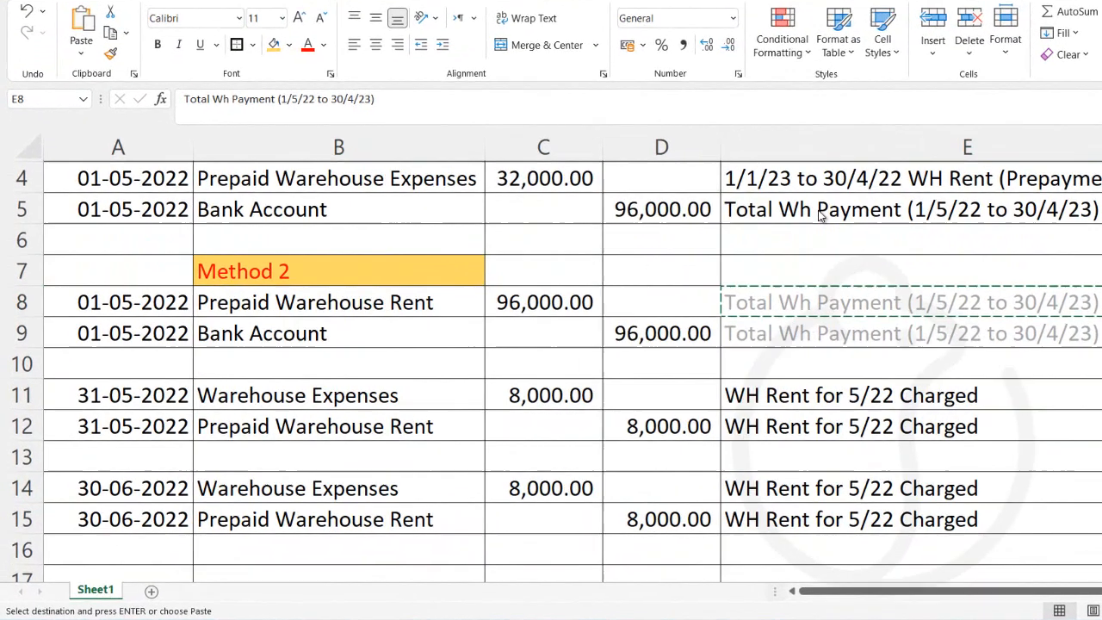
pyautogui.hotkey('alt', 'Tab')
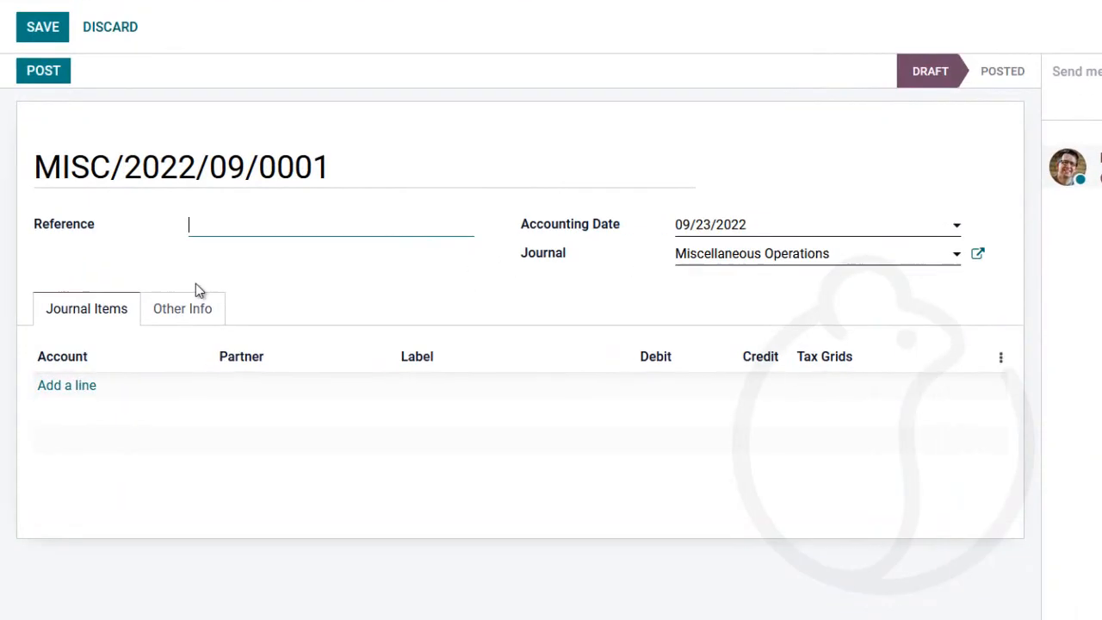
pyautogui.rightClick(215, 220)
pyautogui.click(255, 380)
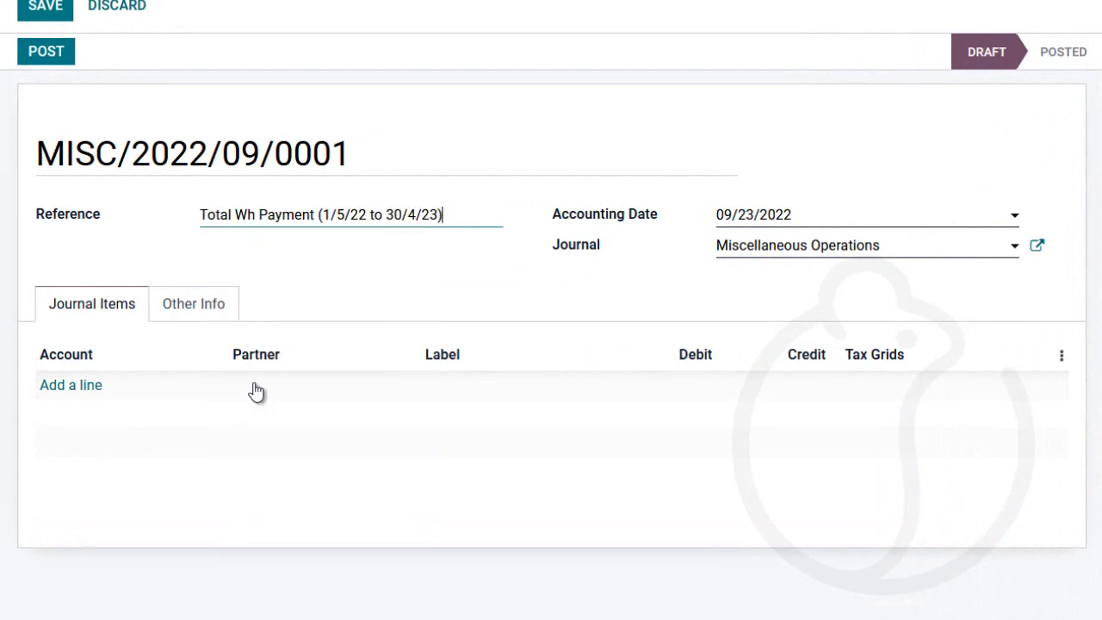
# Add a journal item for account 100730 Prepaid Warehouse Rent with a debit of 96000
pyautogui.click(76, 387)
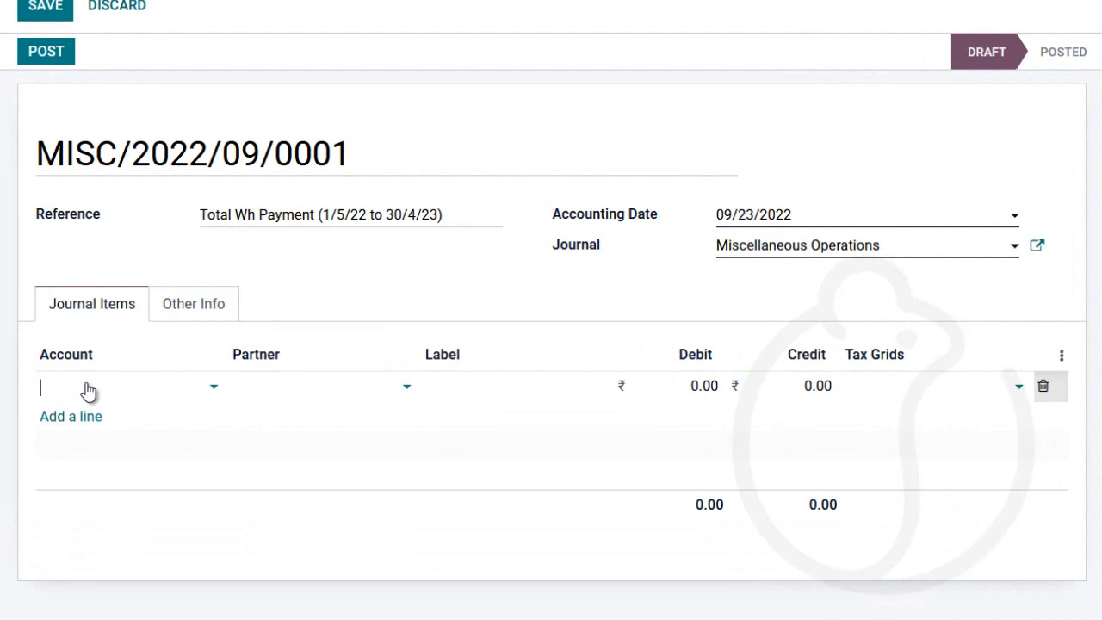
pyautogui.write('prepaid')
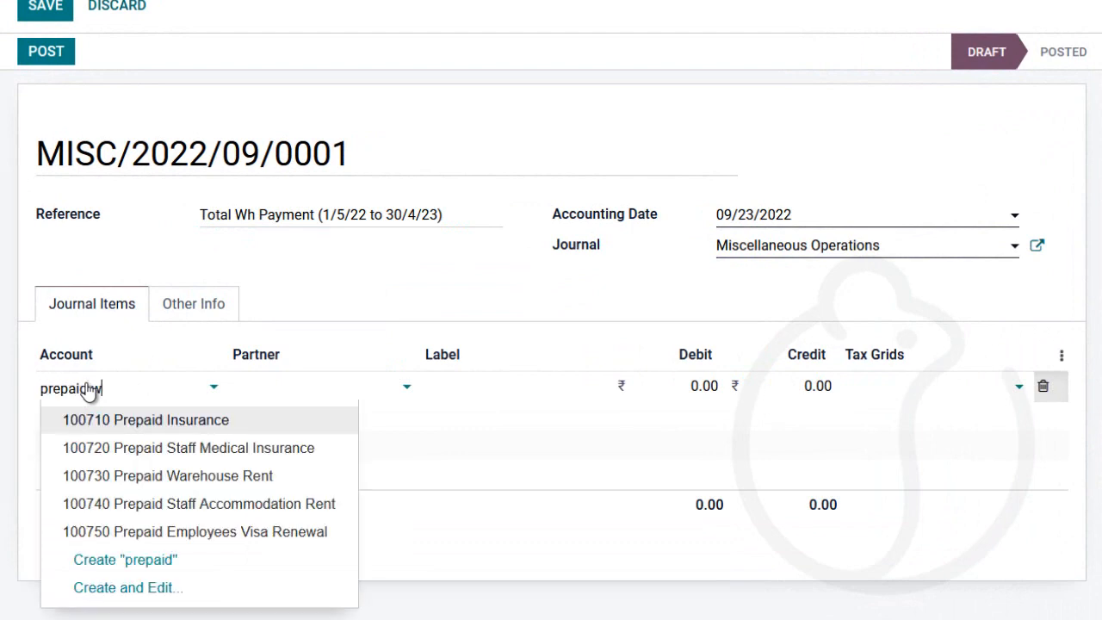
pyautogui.write(' w')
pyautogui.press('Return')
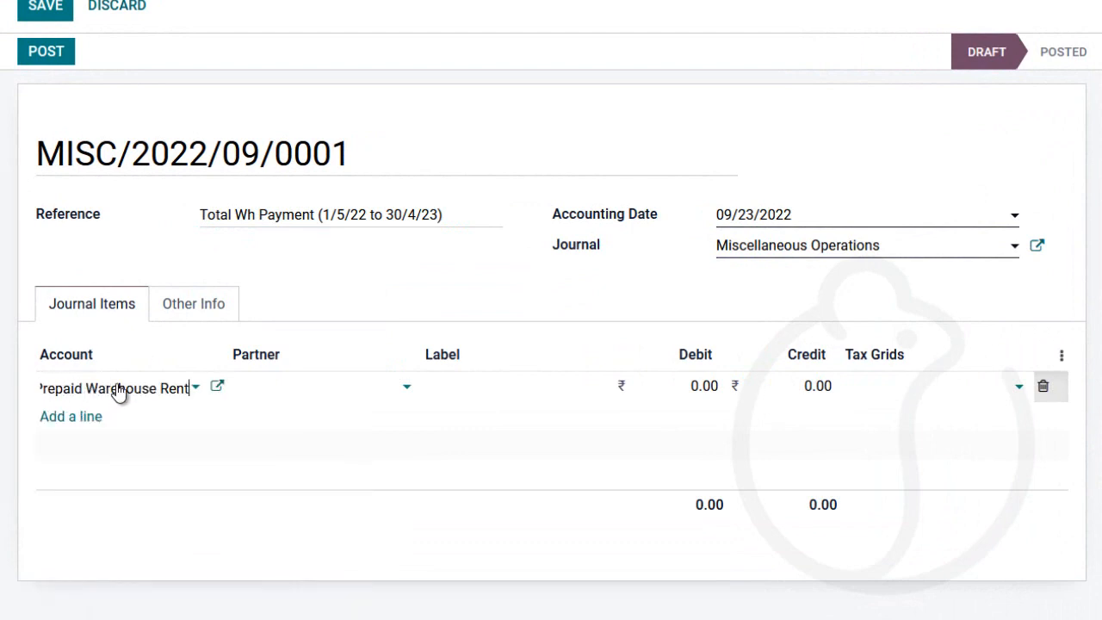
pyautogui.click(696, 388)
pyautogui.write('9500')
pyautogui.press('Tab')
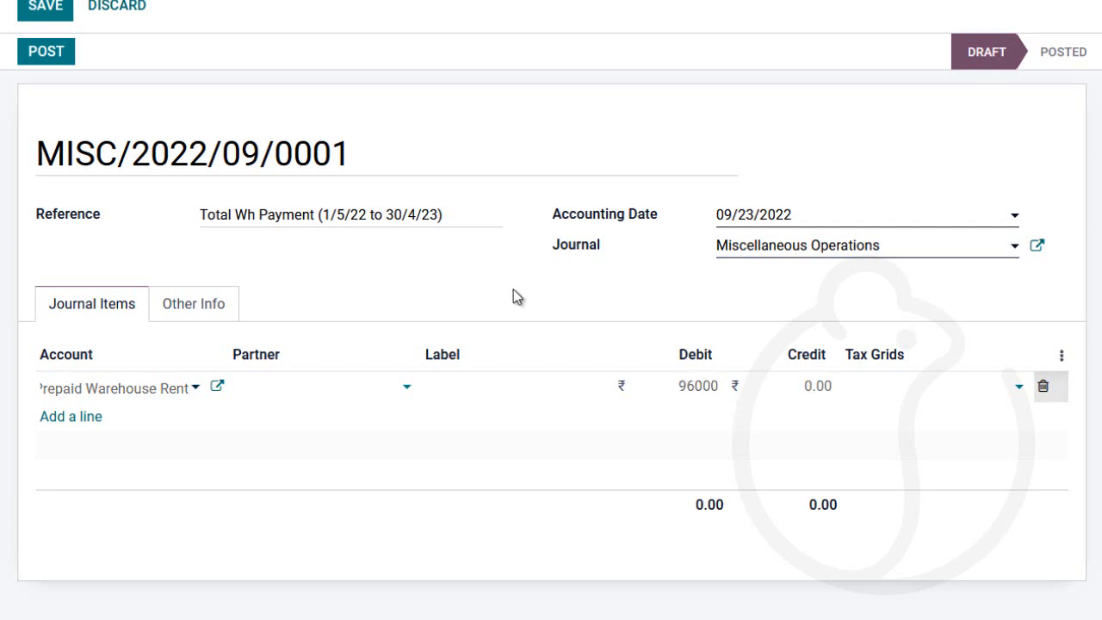
# Add a balancing journal item for account 100204 Bank with the 96,000.00 credit
pyautogui.click(53, 417)
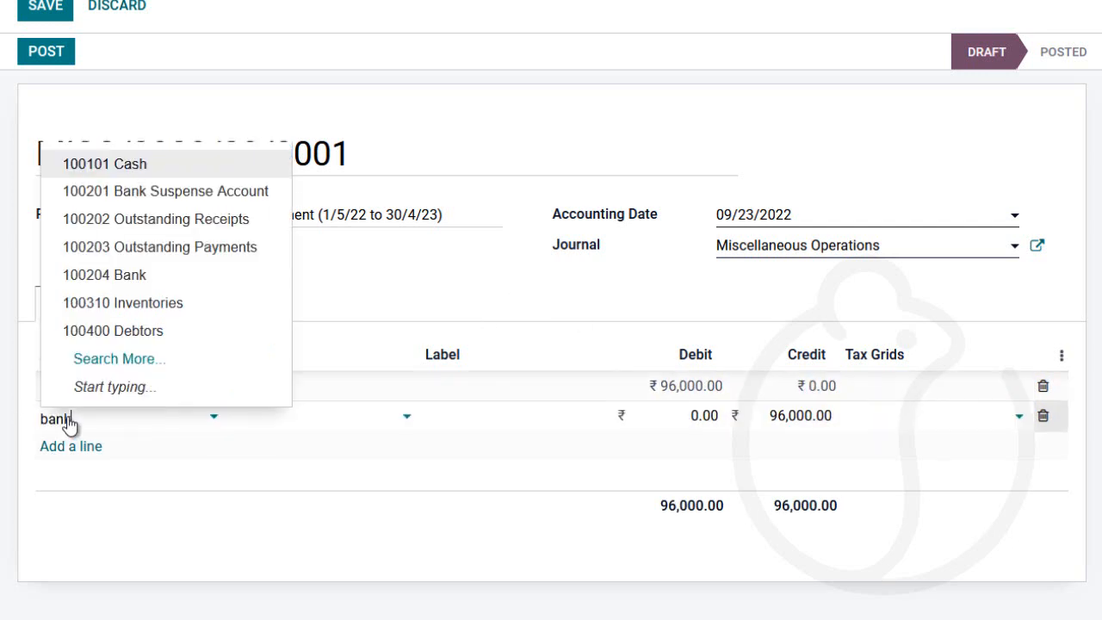
pyautogui.press('Down')
pyautogui.press('Down')
pyautogui.press('Return')
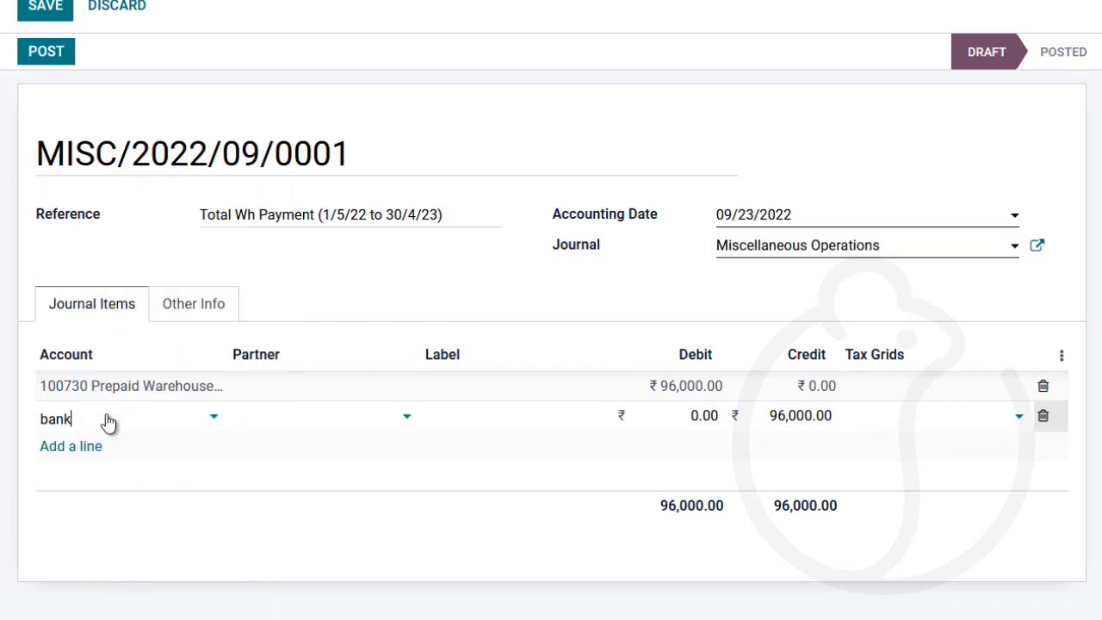
# Post the warehouse payment entry and open the General Ledger to check its account balances
pyautogui.click(43, 54)
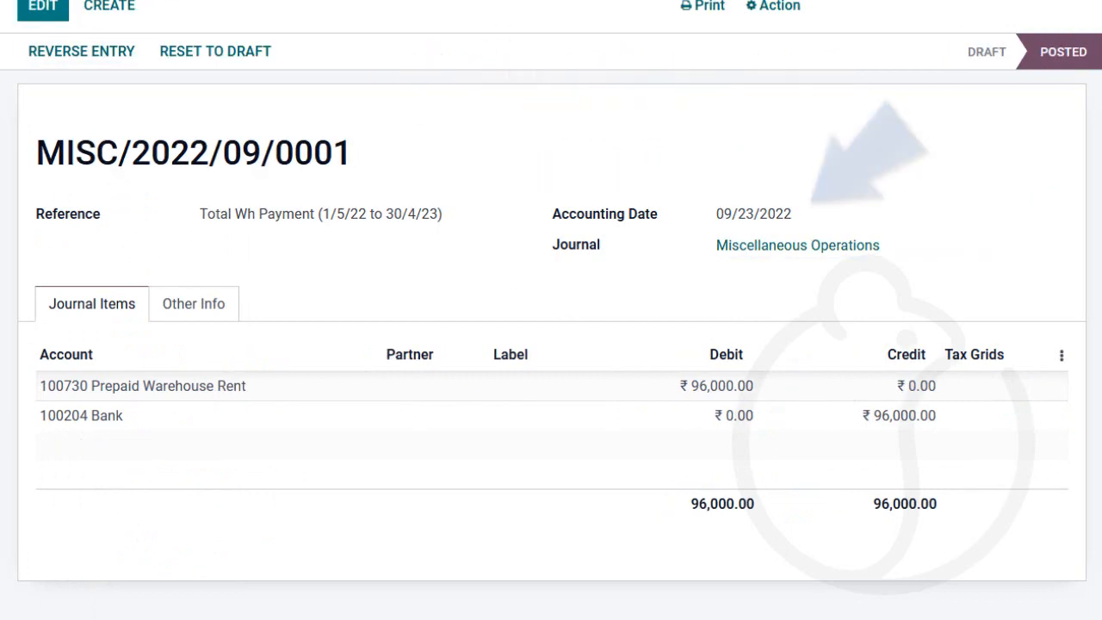
pyautogui.click(516, 0)
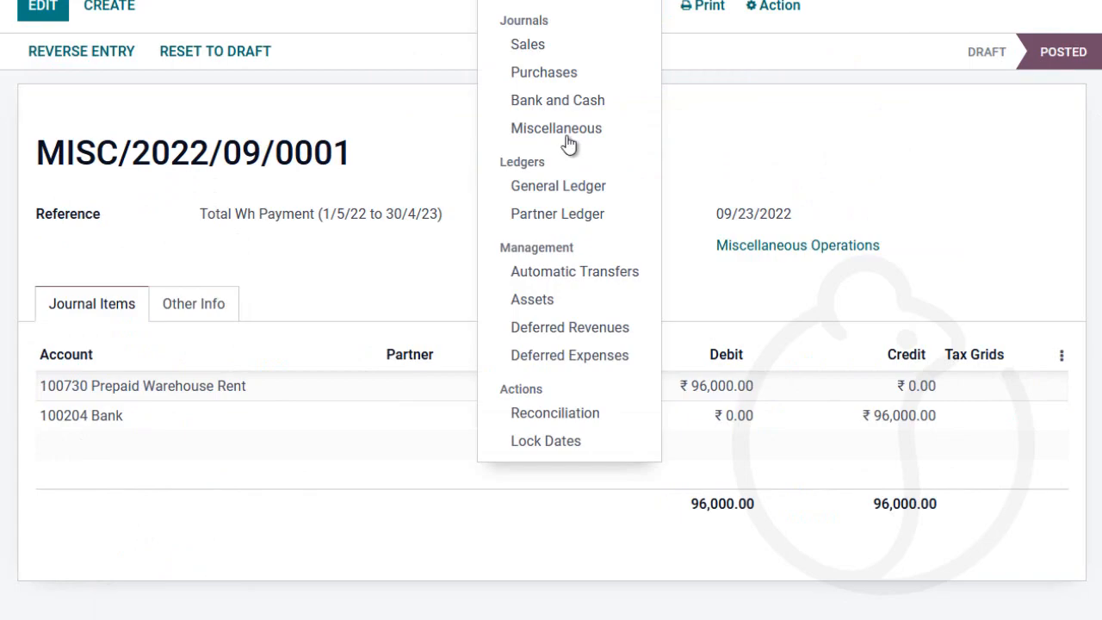
pyautogui.click(558, 187)
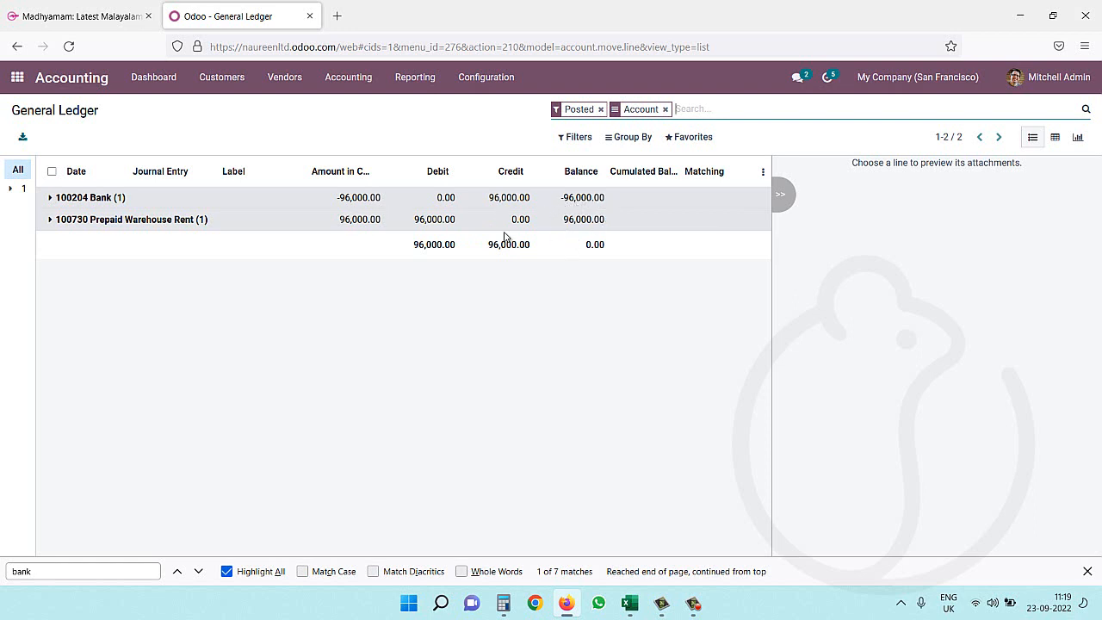
# Create a new deferred expense named "Warehouse Rent Expenses"
pyautogui.click(351, 83)
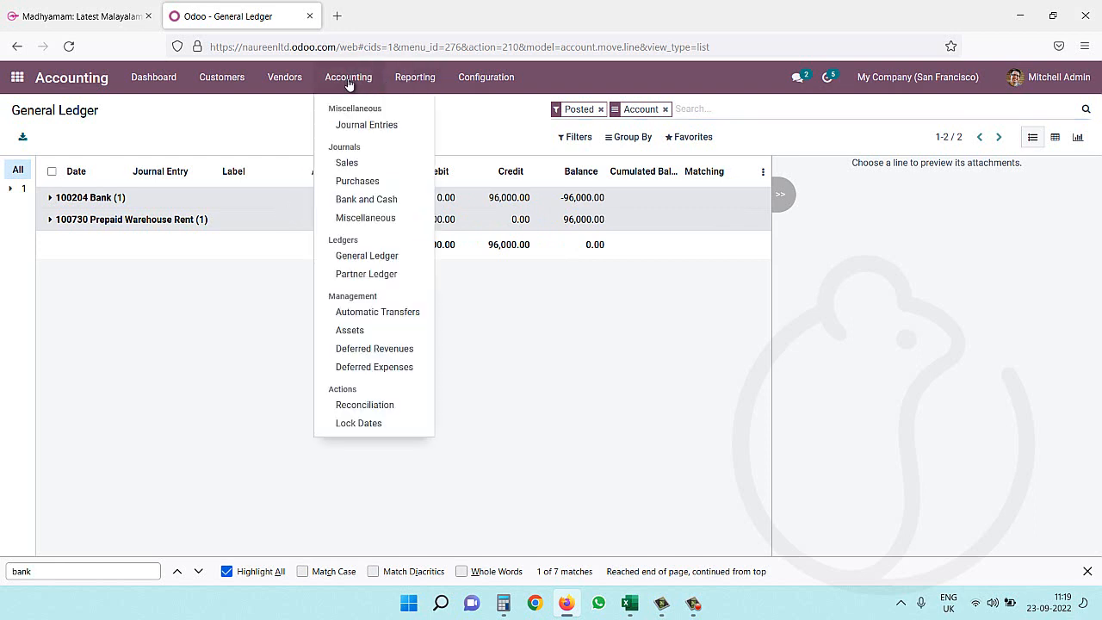
pyautogui.click(385, 367)
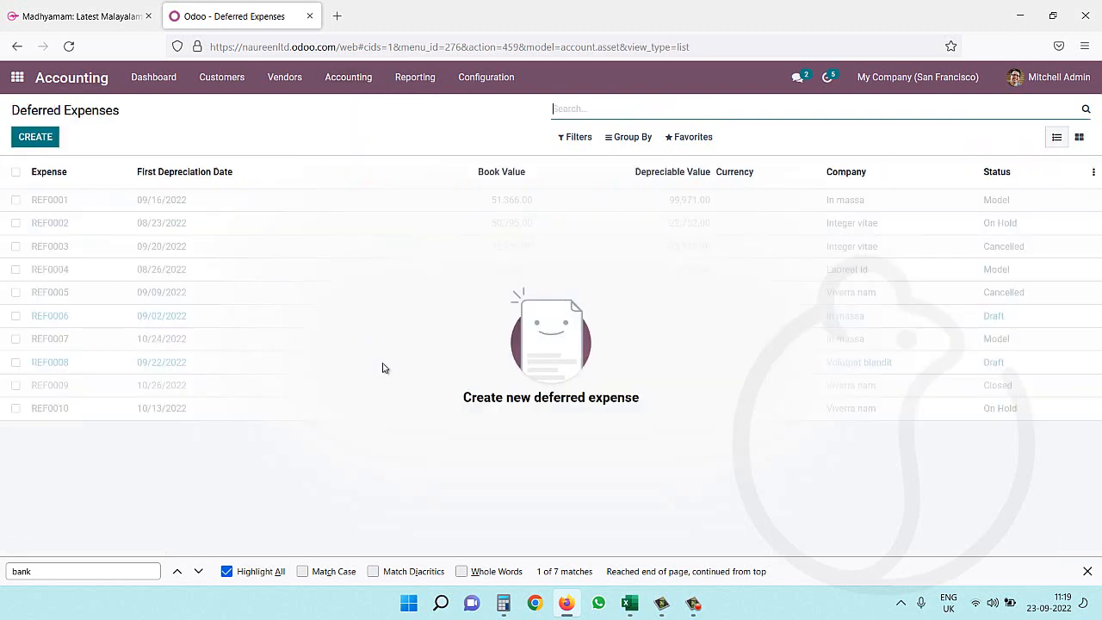
pyautogui.click(50, 140)
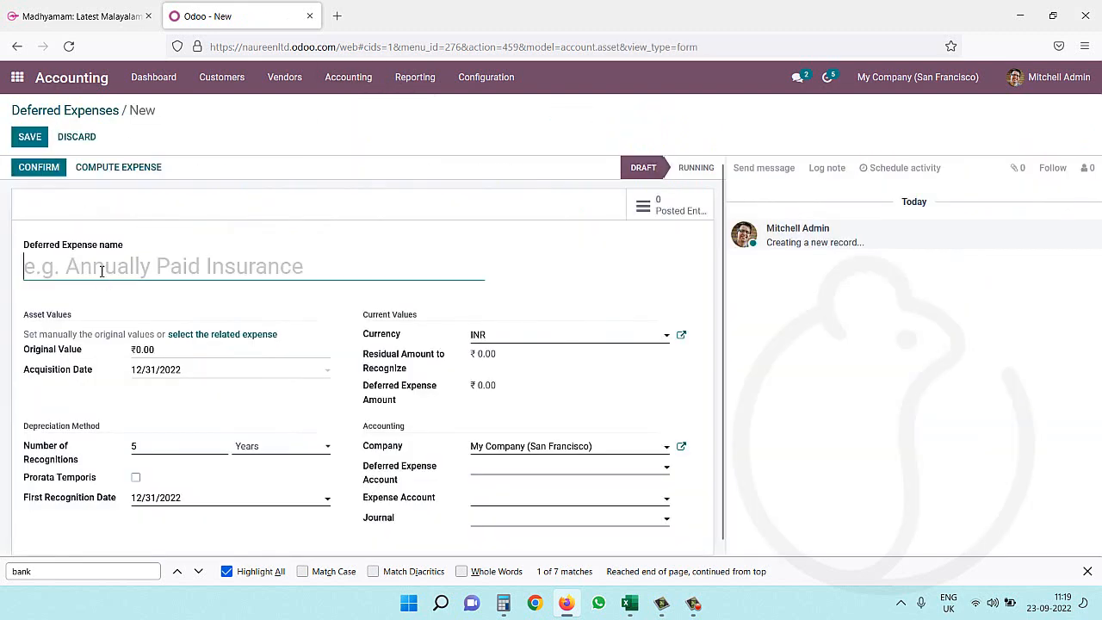
pyautogui.write('W')
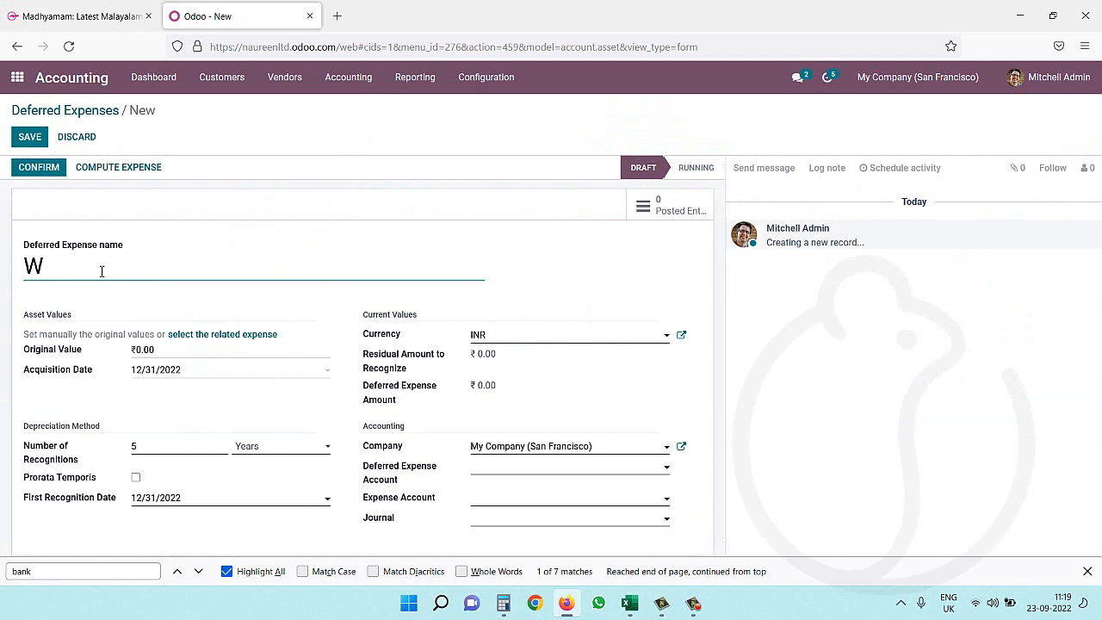
pyautogui.write('Hrehouse Rent')
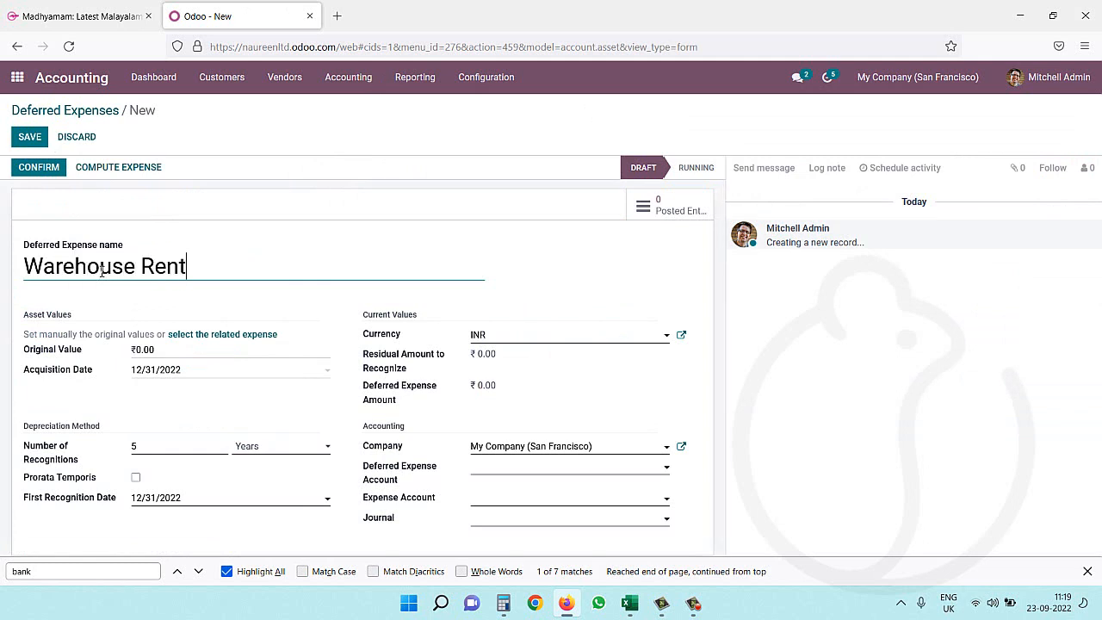
pyautogui.write(' Expenses')
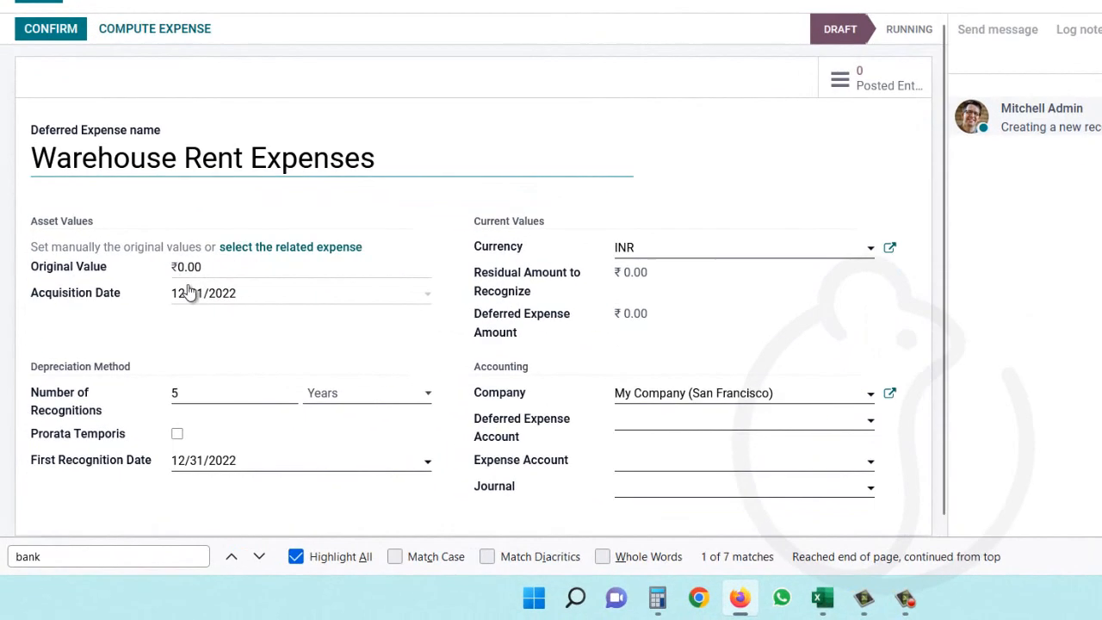
# Set the deferred expense's original value to 96000
pyautogui.click(68, 270)
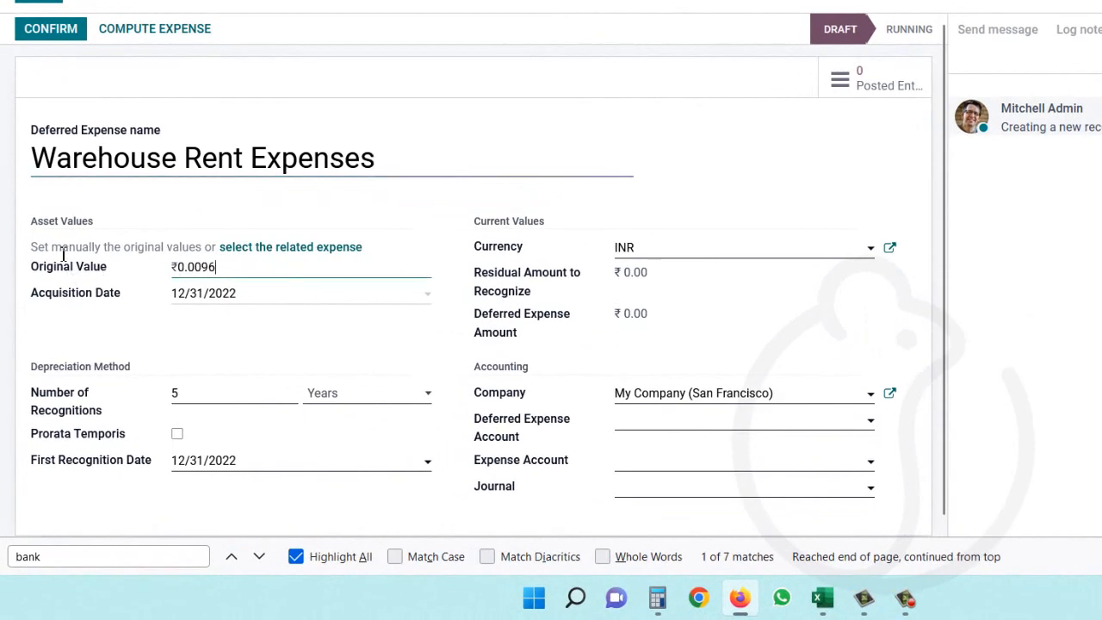
pyautogui.press('BackSpace')
pyautogui.press('BackSpace')
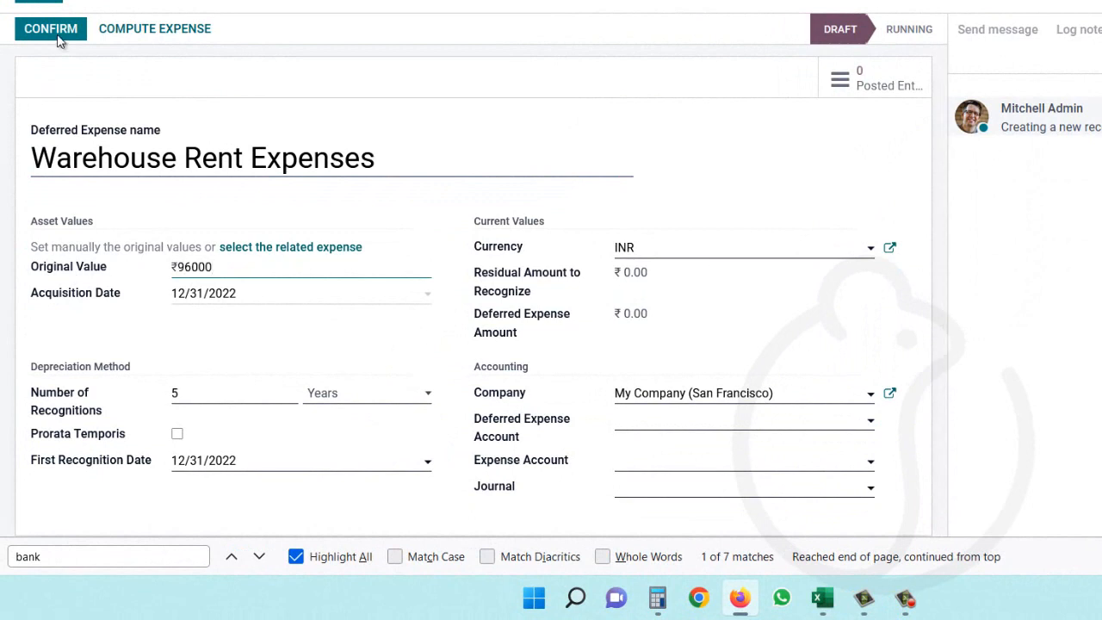
# Set the deferred expense's acquisition date to 05/01/2022
pyautogui.click(247, 296)
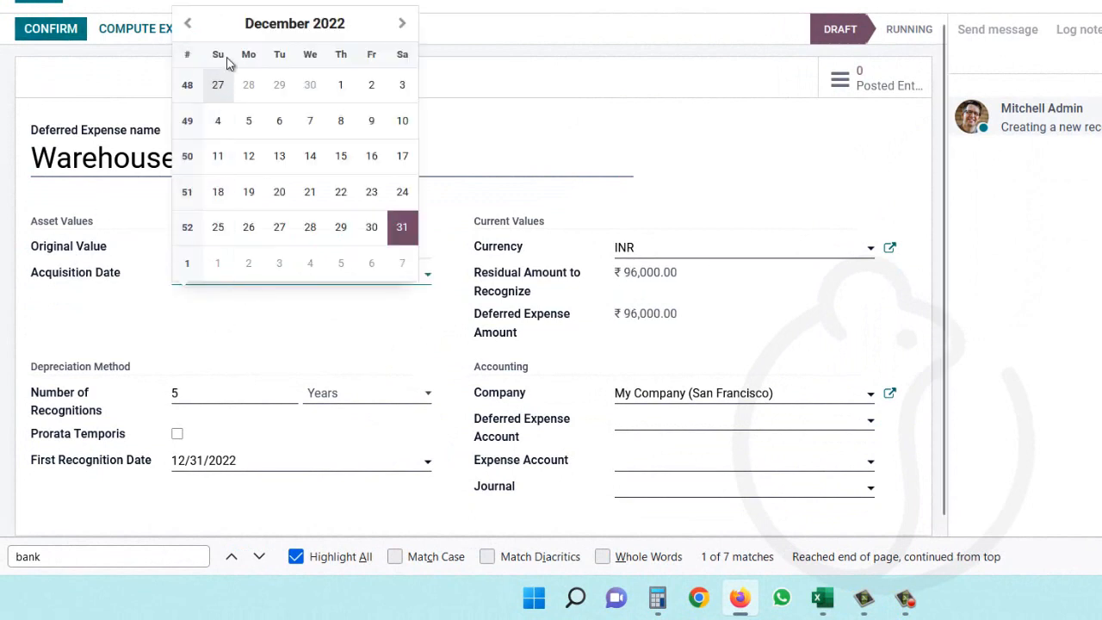
pyautogui.click(188, 24)
pyautogui.click(188, 24)
pyautogui.click(188, 24)
pyautogui.click(189, 24)
pyautogui.click(188, 24)
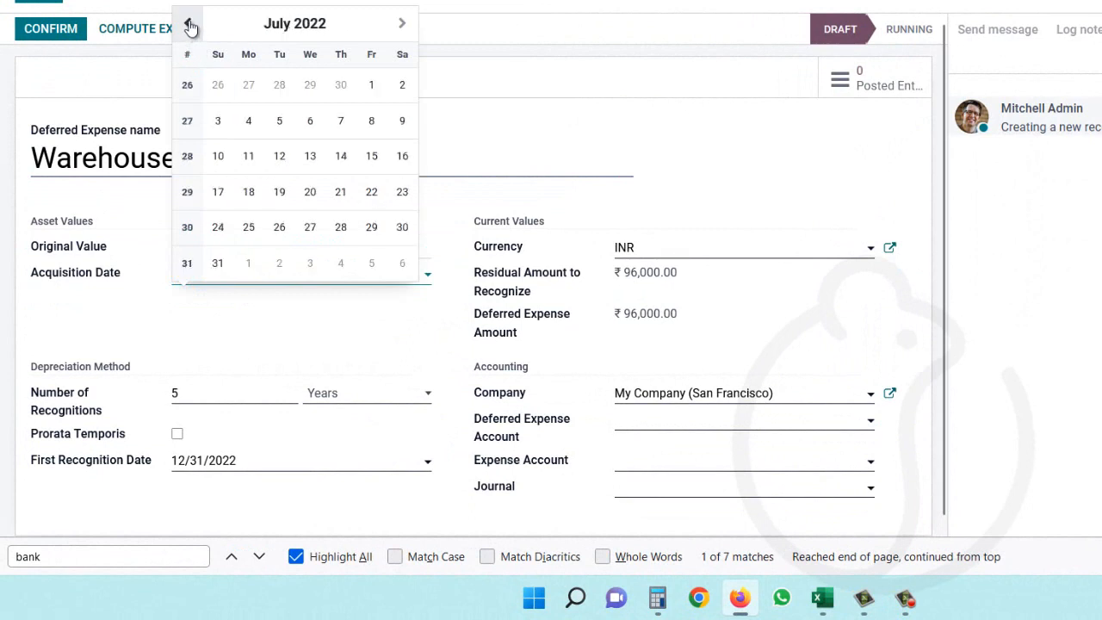
pyautogui.click(188, 24)
pyautogui.click(188, 24)
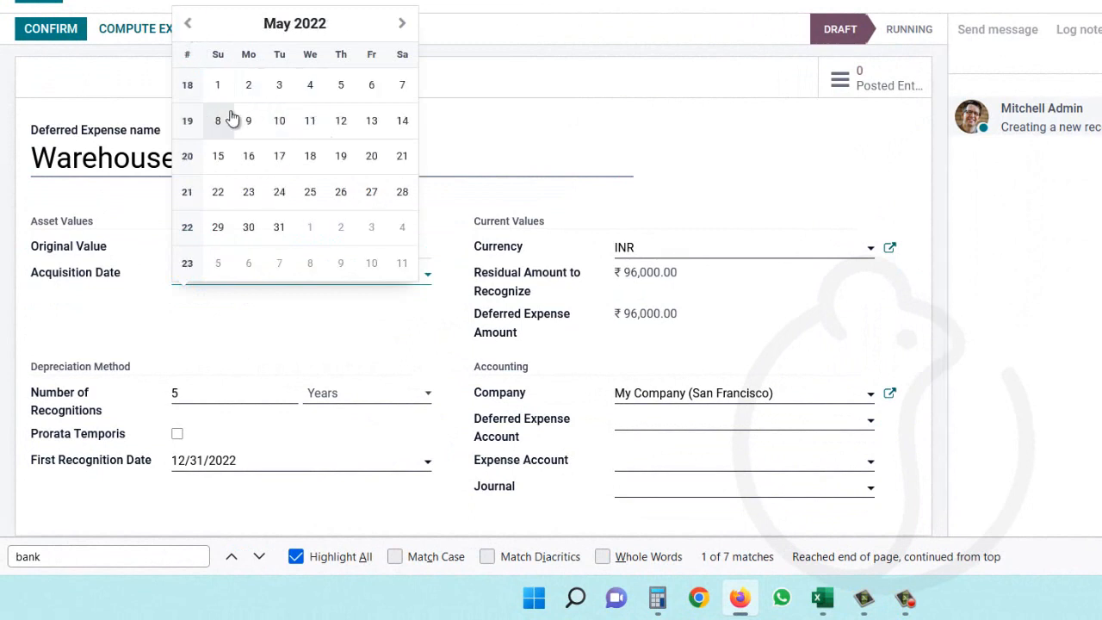
pyautogui.click(217, 88)
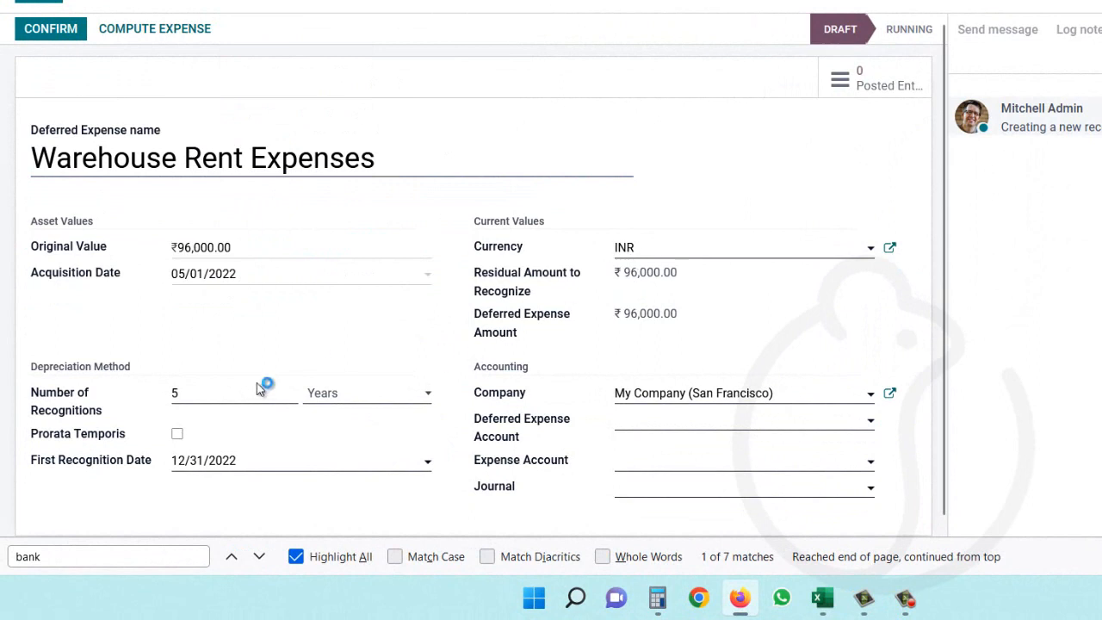
# Set the number of recognitions to 12 with a period in months
pyautogui.click(199, 396)
pyautogui.click(394, 396)
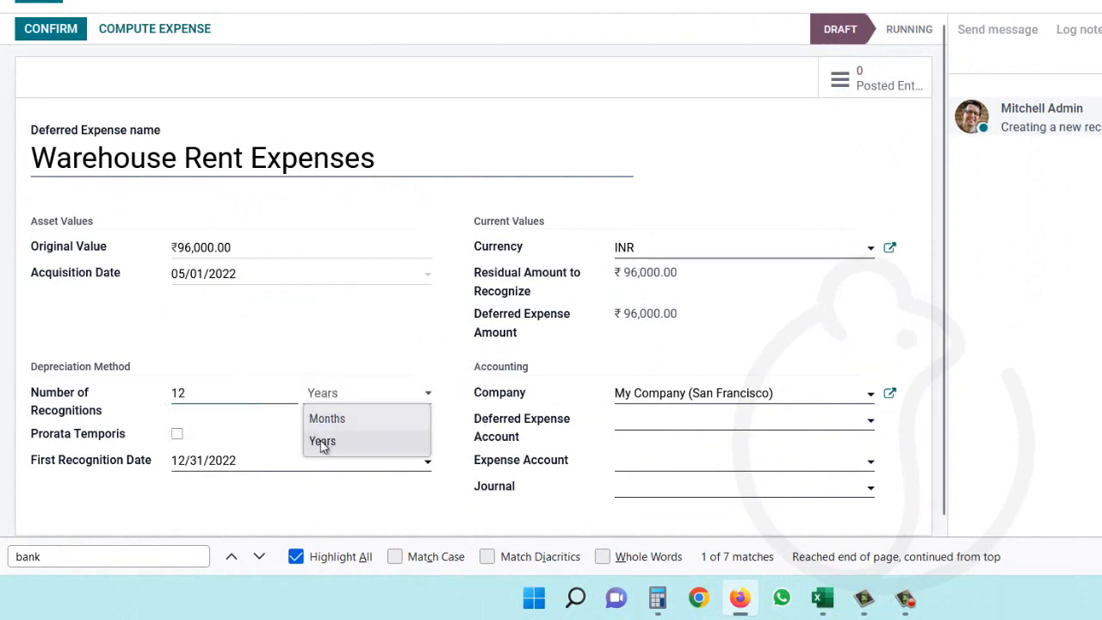
pyautogui.click(328, 421)
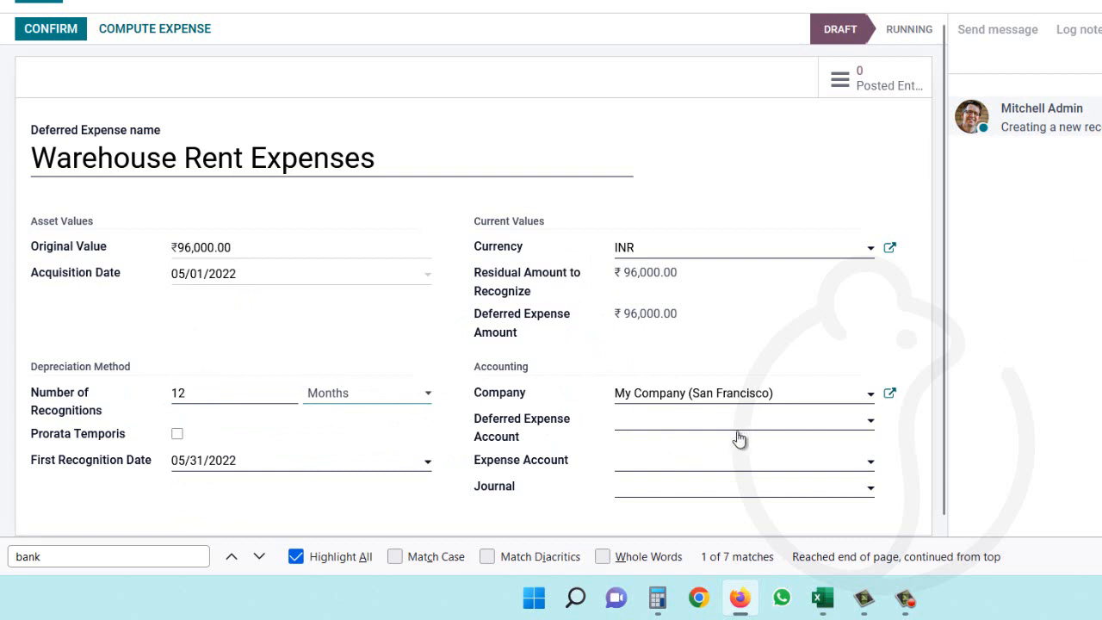
# Assign 100730 Prepaid Warehouse Rent as the deferred expense account
pyautogui.click(635, 427)
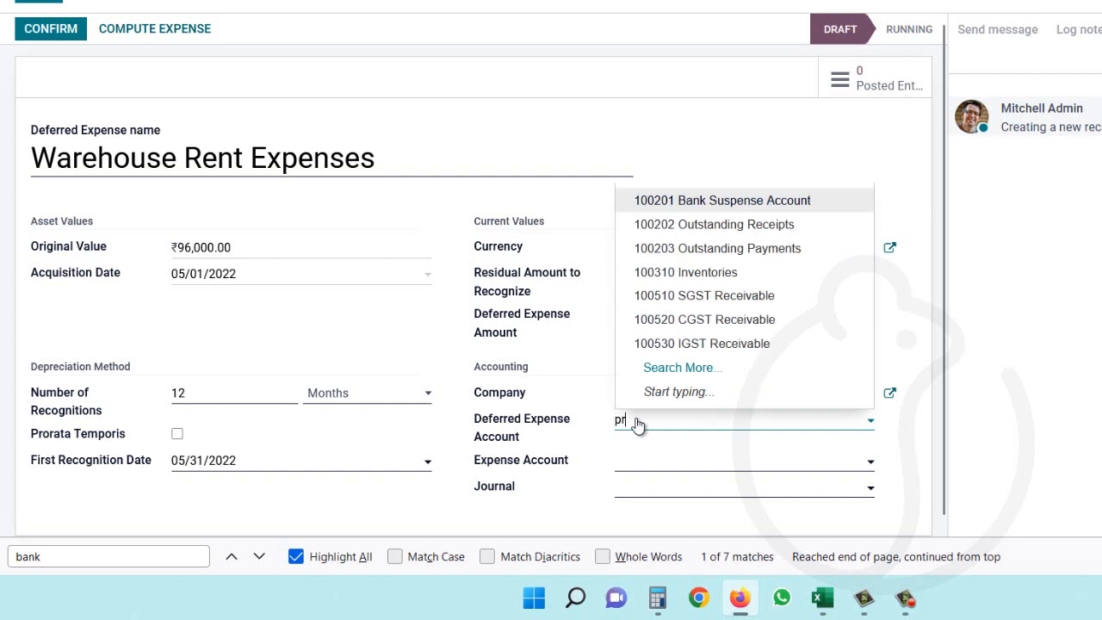
pyautogui.write('prepaid w')
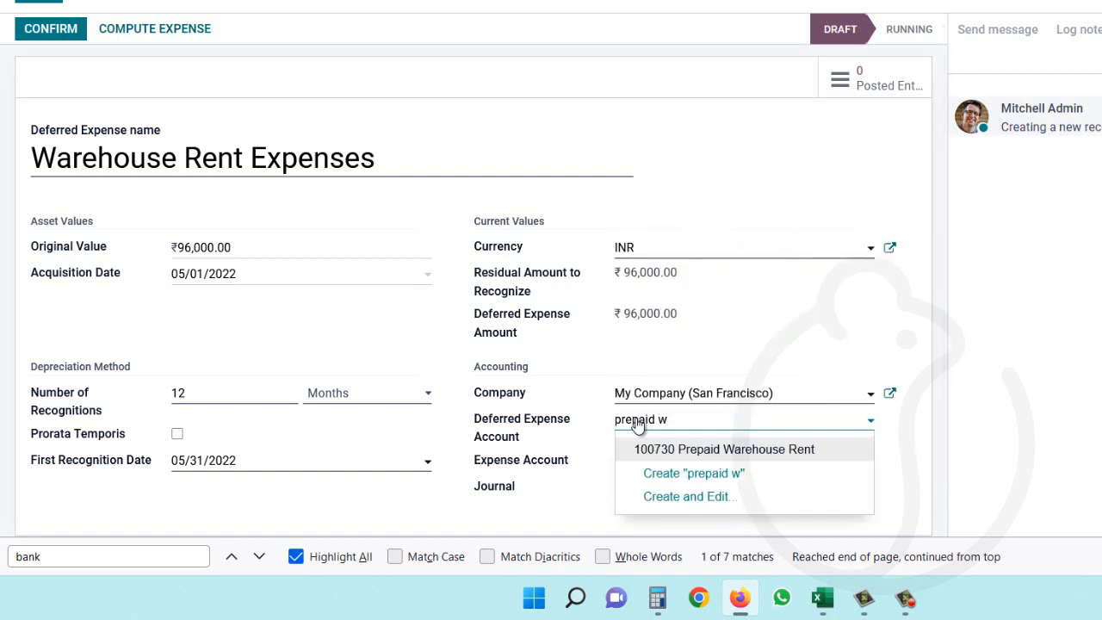
pyautogui.press('Up')
pyautogui.press('Return')
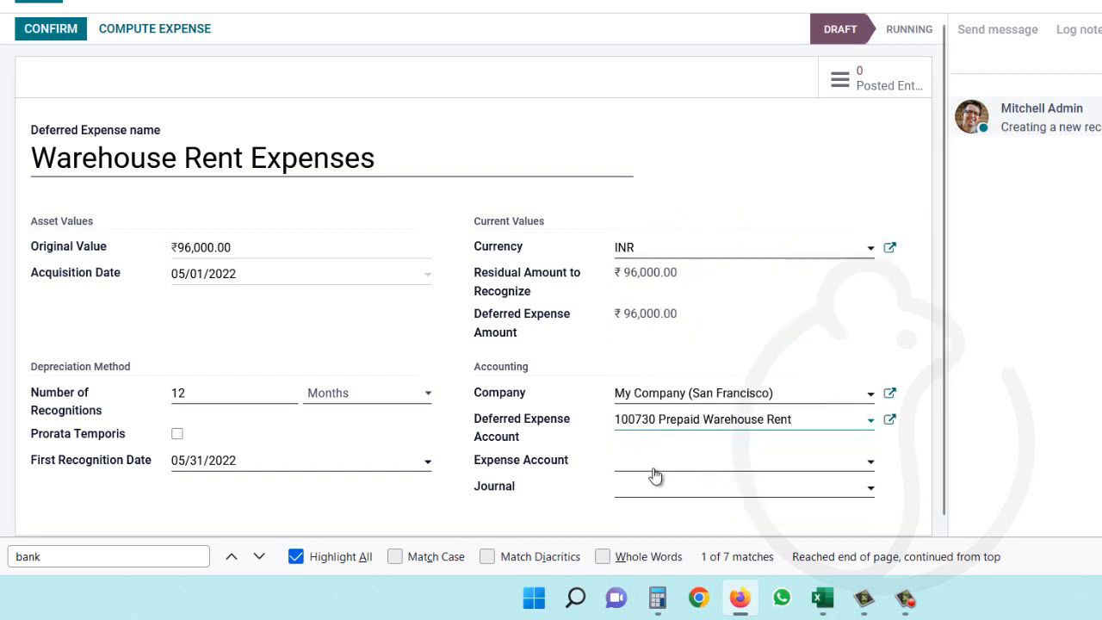
# Assign 210220 Warehouse Rent Expenses as the expense account of the deferred expense
pyautogui.click(651, 466)
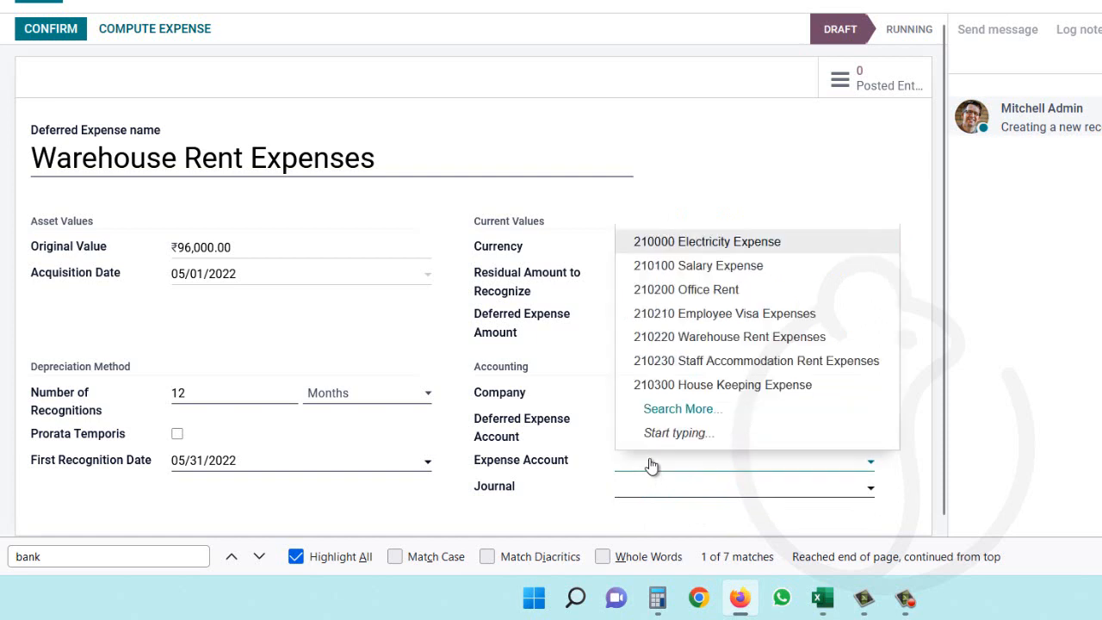
pyautogui.write('warehouse')
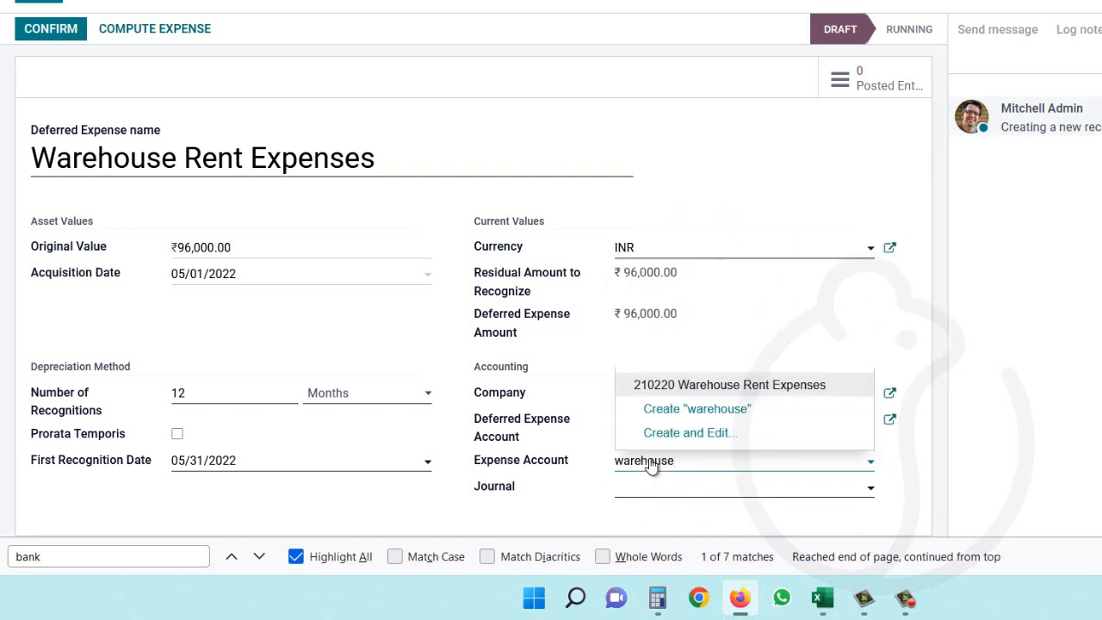
pyautogui.click(728, 385)
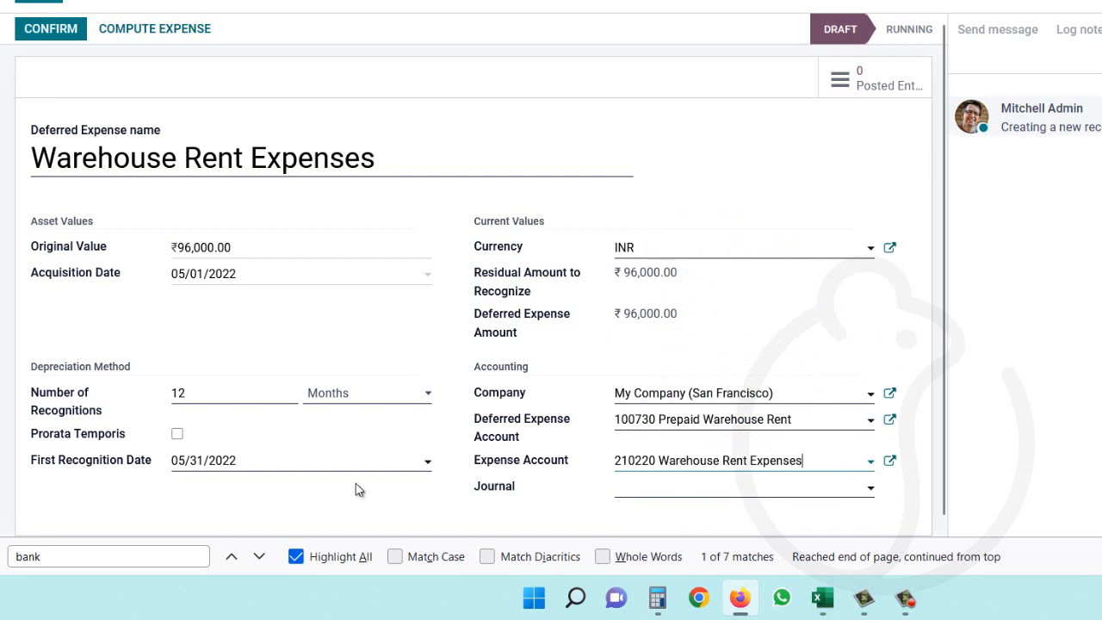
# Set the deferred expense's journal to Miscellaneous Operations and confirm the record
pyautogui.click(676, 491)
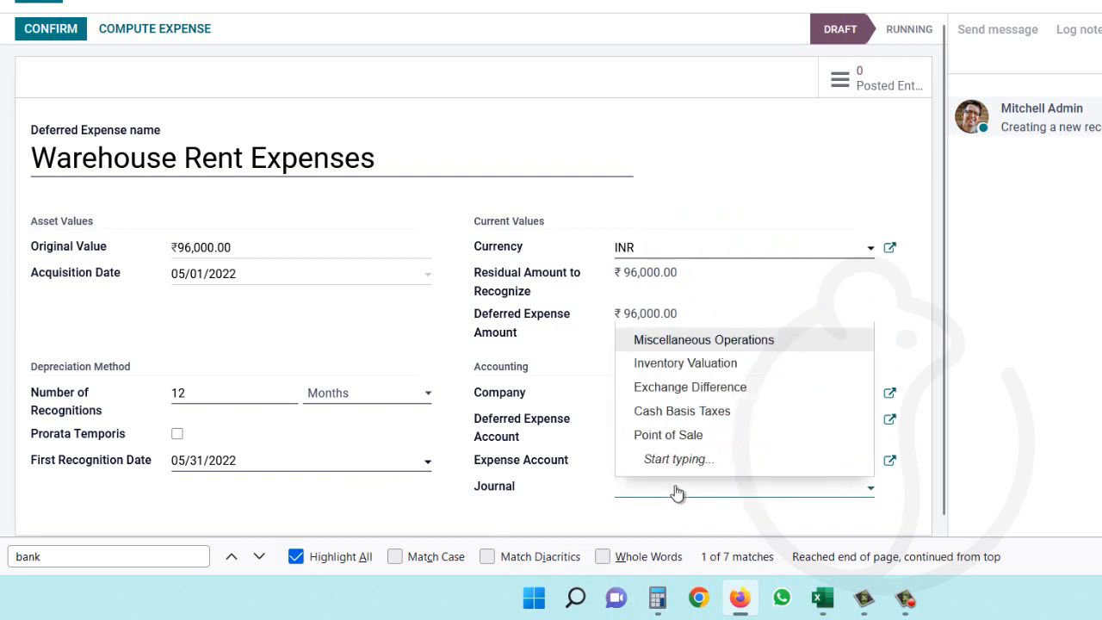
pyautogui.click(704, 341)
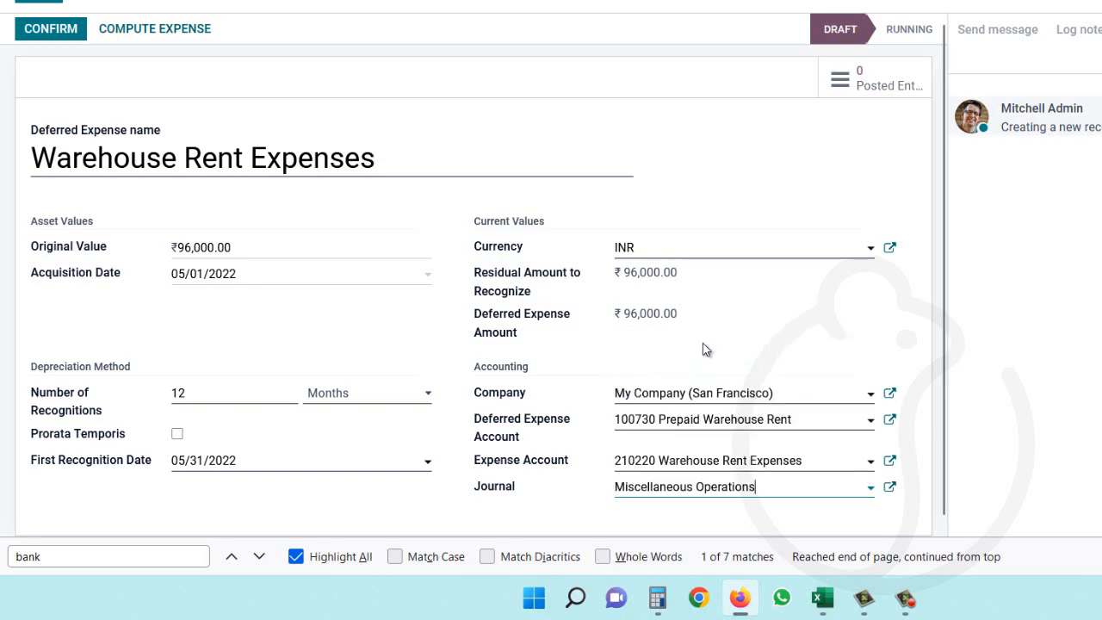
pyautogui.click(49, 31)
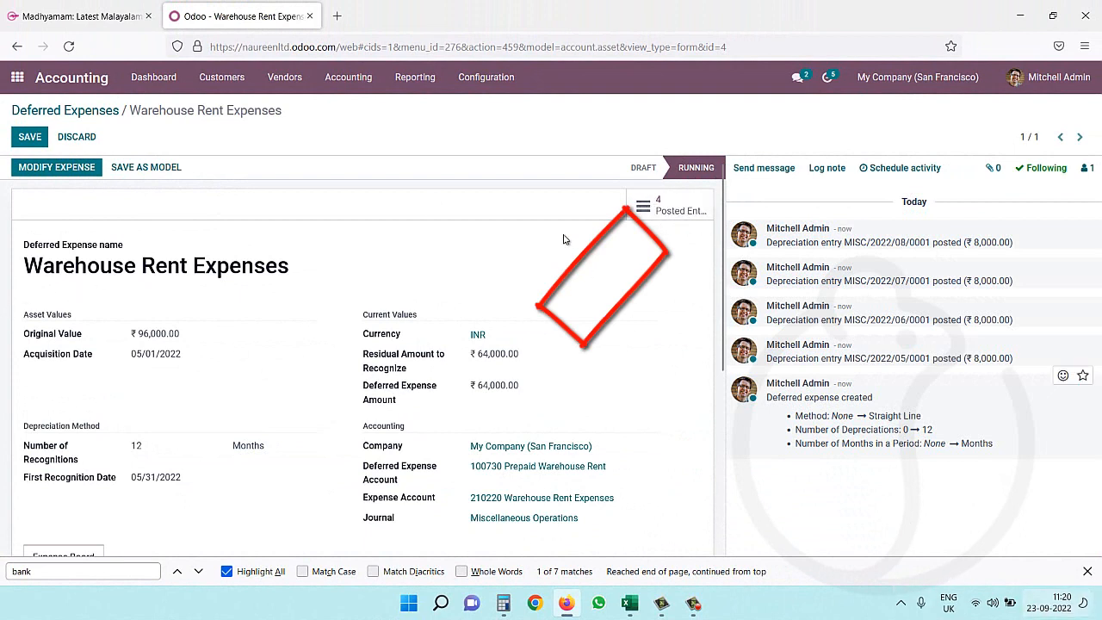
# Review the journal entries of the Warehouse Rent Expenses record sorted by ascending date, and return to the record
pyautogui.click(669, 208)
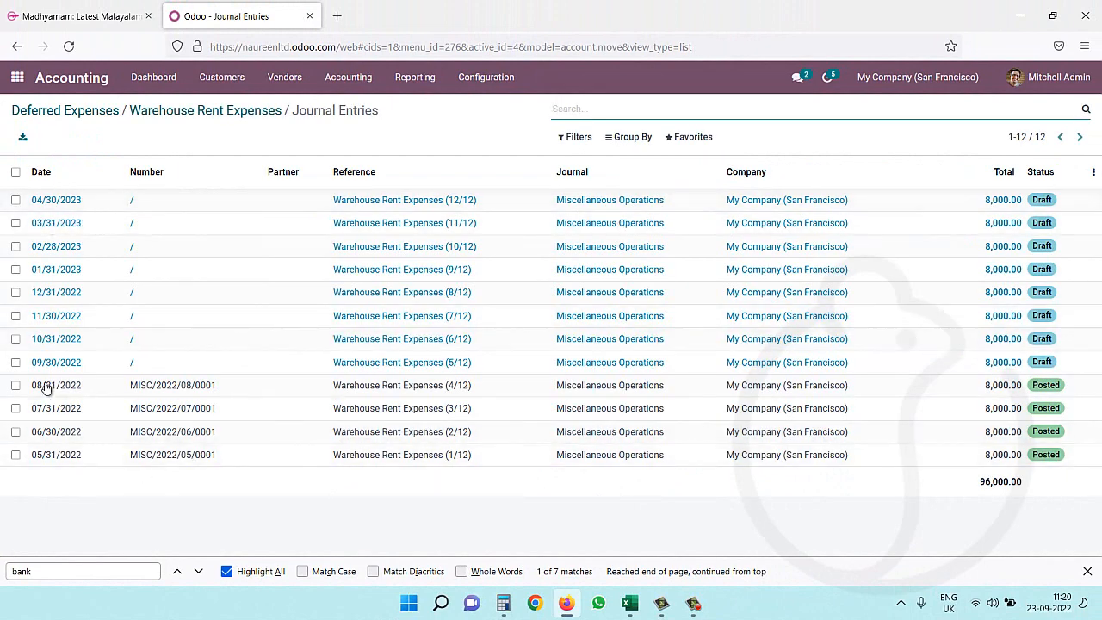
pyautogui.click(76, 175)
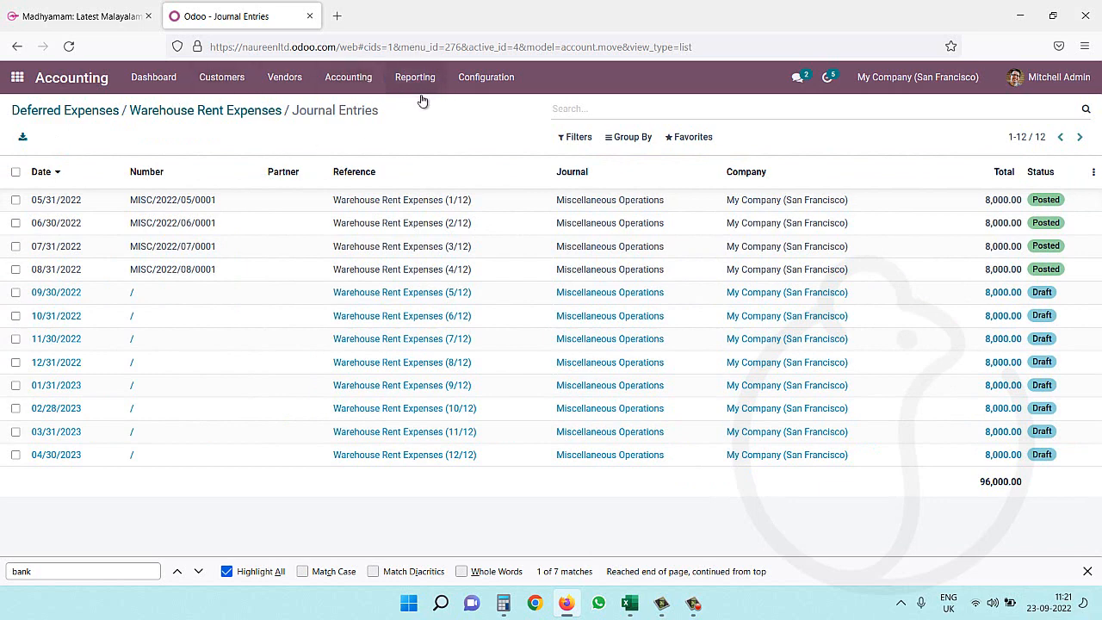
pyautogui.click(232, 110)
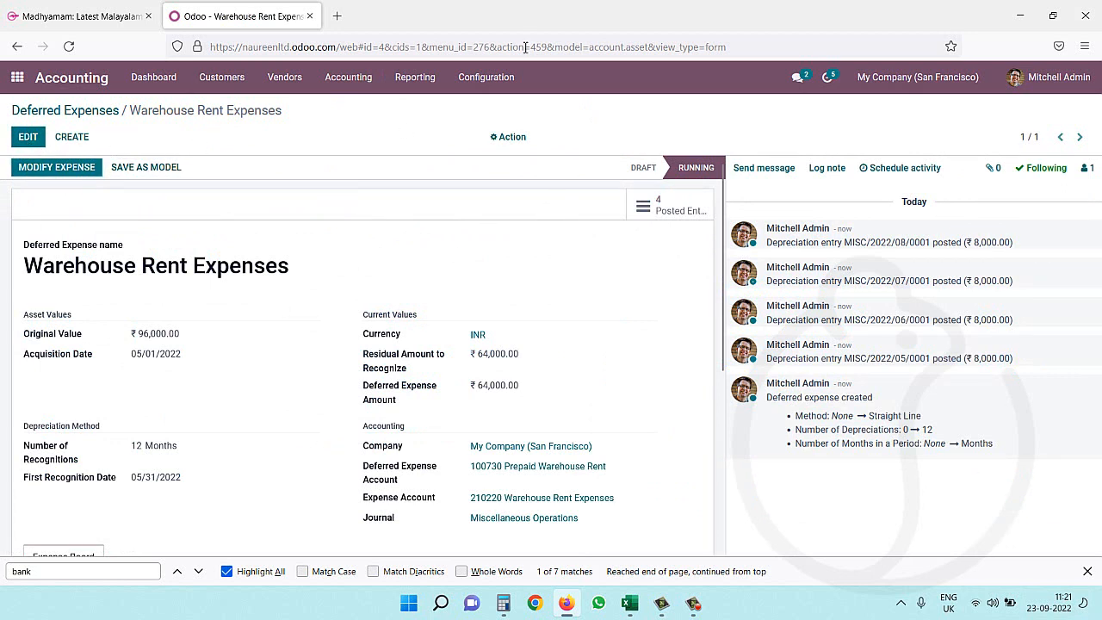
# Examine the 100730 Prepaid Warehouse Rent lines in the General Ledger, removing the Posted filter to include draft entries
pyautogui.click(349, 77)
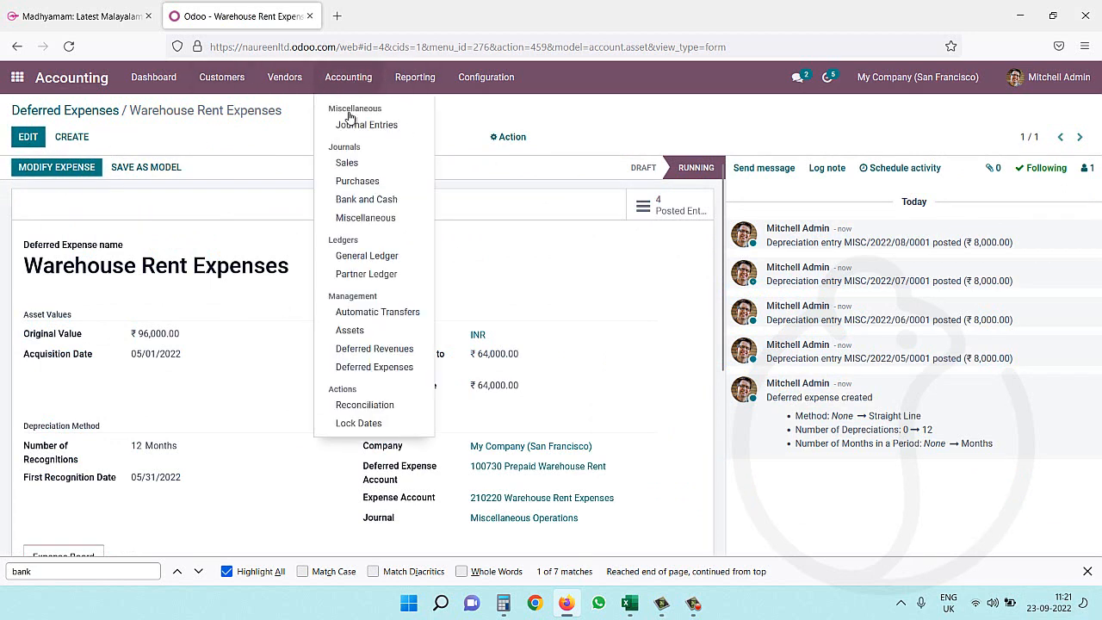
pyautogui.click(367, 257)
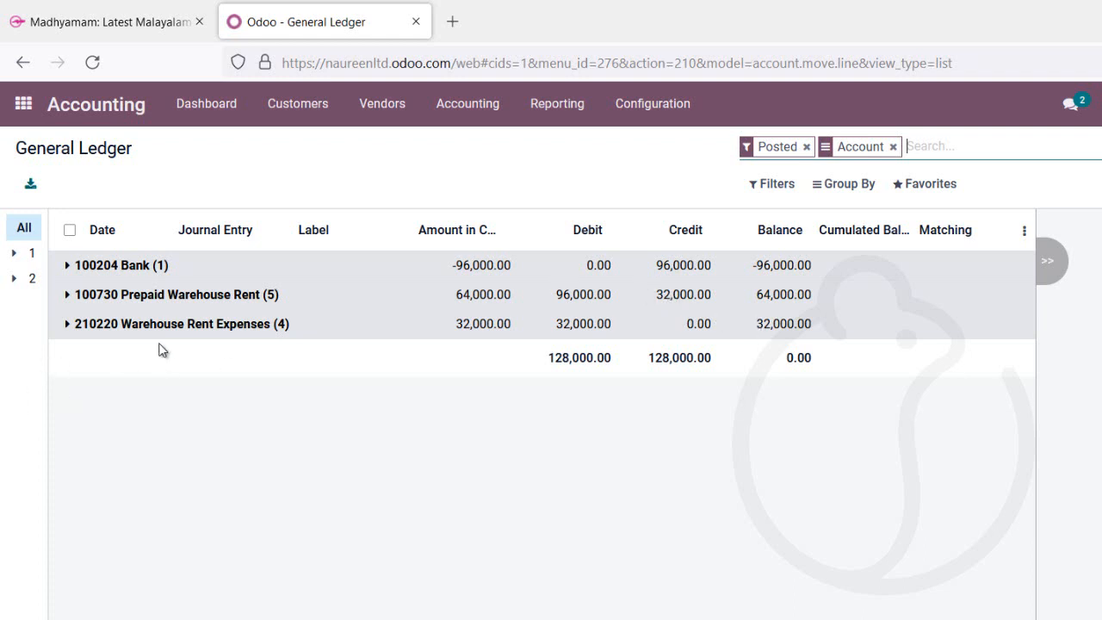
pyautogui.click(169, 295)
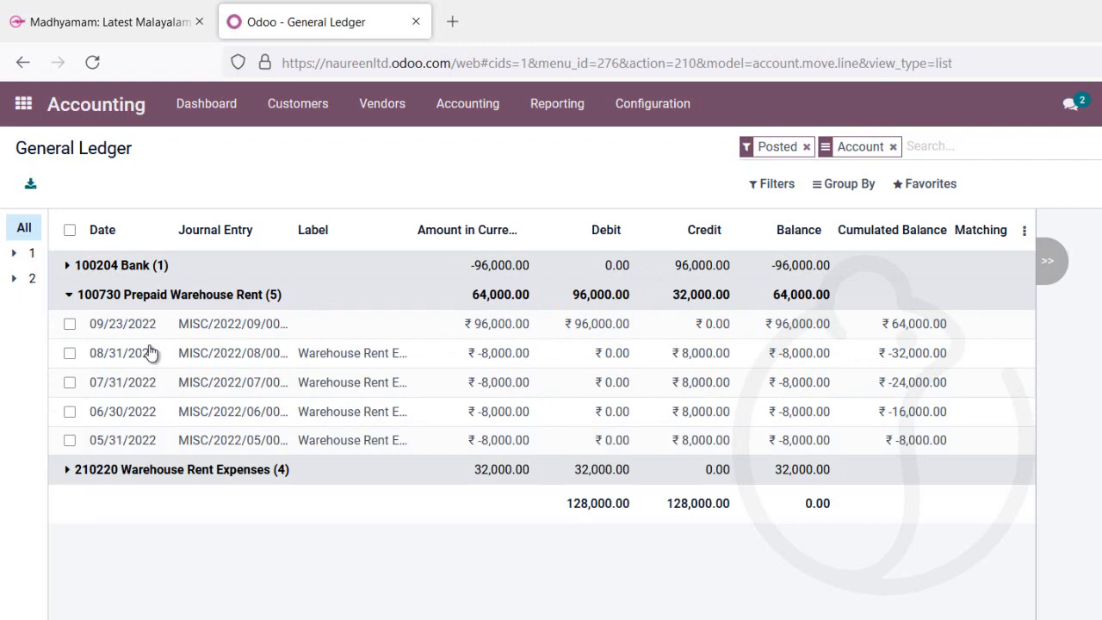
pyautogui.click(806, 148)
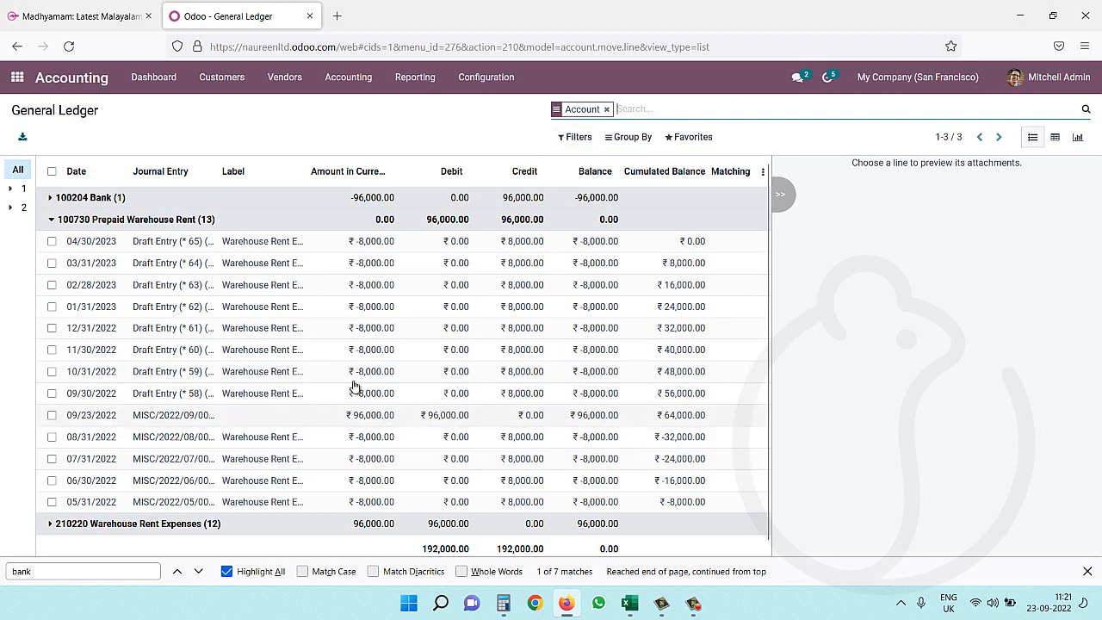
pyautogui.scroll(-1, 301, 388)
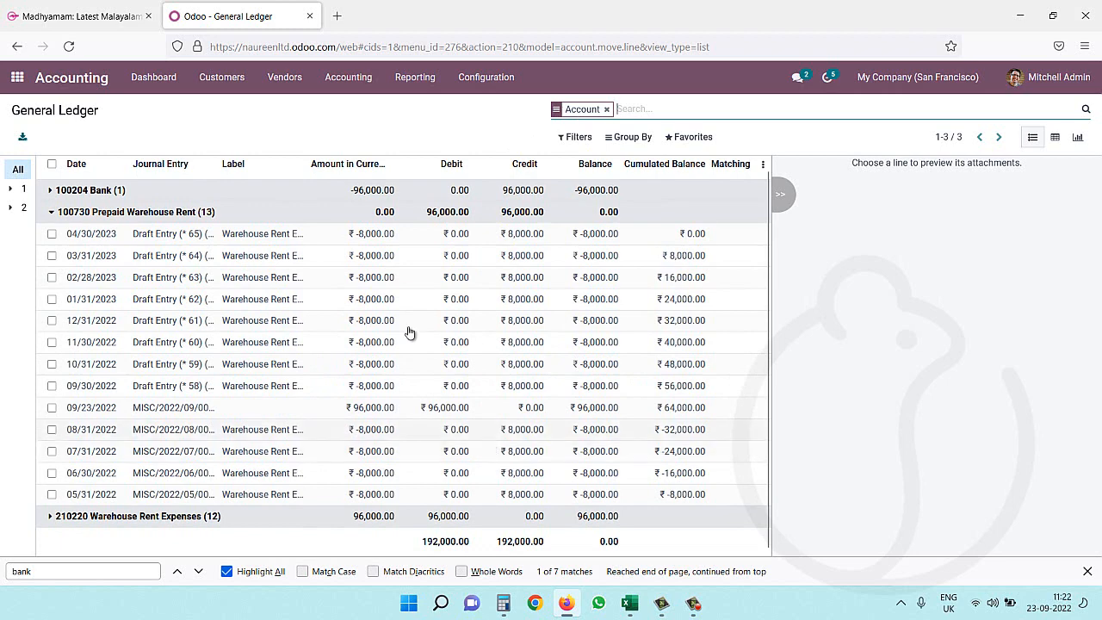
# Go back to the list of deferred expenses
pyautogui.click(342, 90)
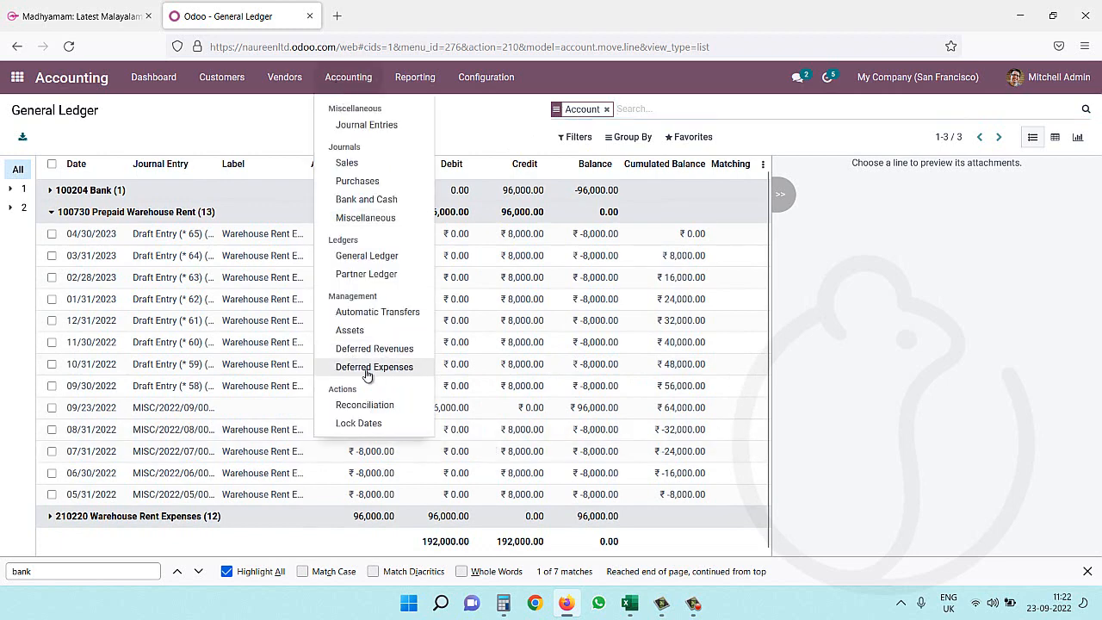